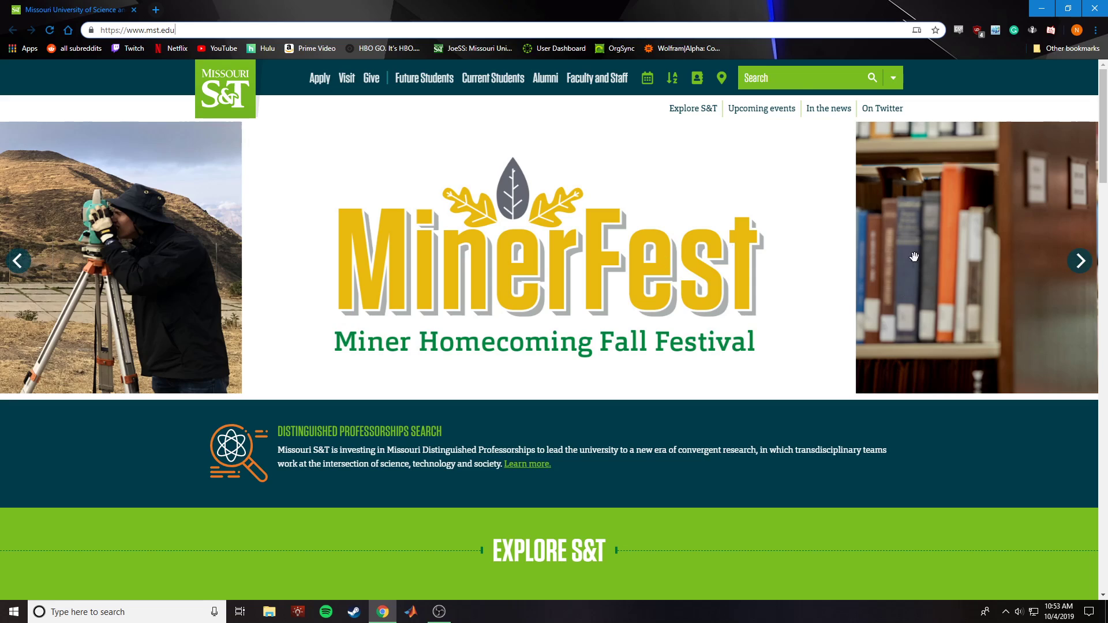
# Search the Missouri S&T site for 'virtual desktop' and review the results
pyautogui.click(774, 79)
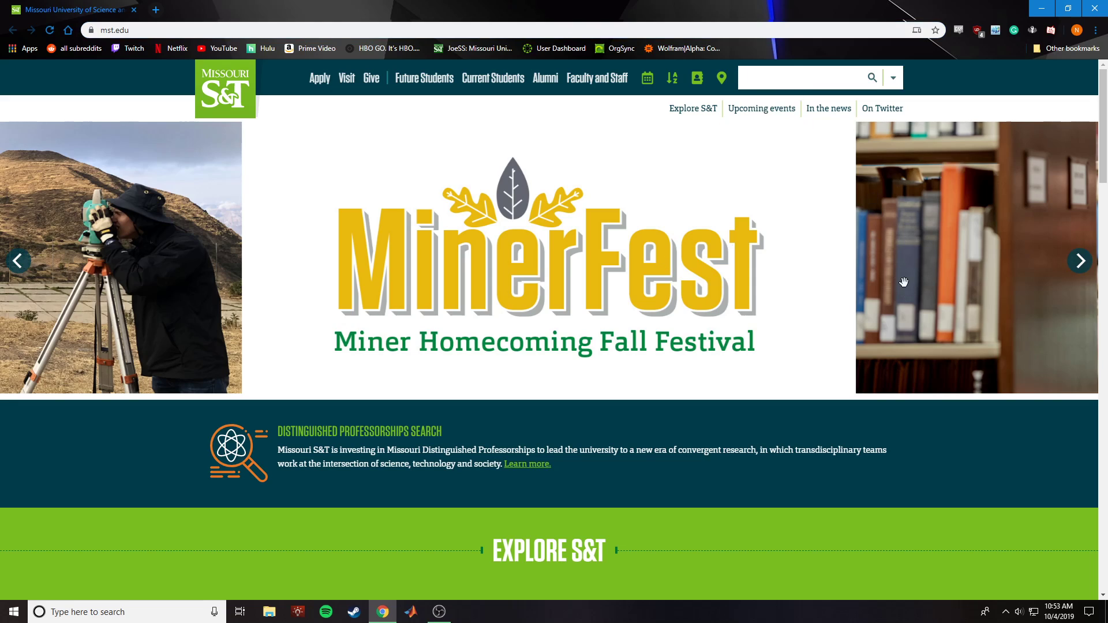
pyautogui.write('virtual desktop')
pyautogui.press('Return')
pyautogui.scroll(-1, 456, 368)
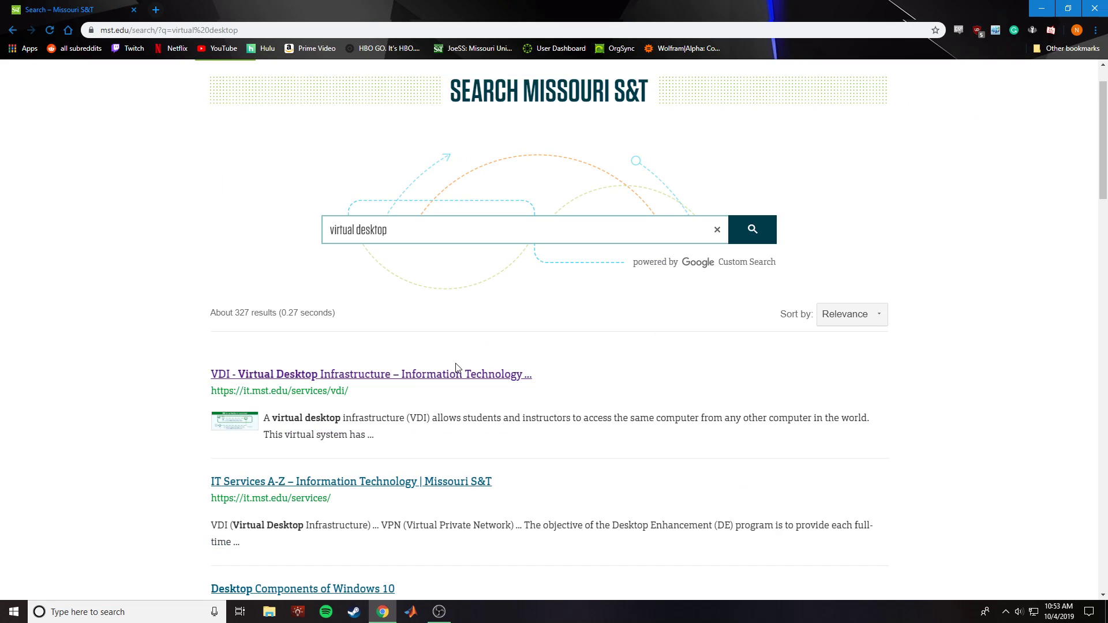
# Open the VDI result and go to its Connecting Away From Campus instructions for Windows
pyautogui.click(406, 375)
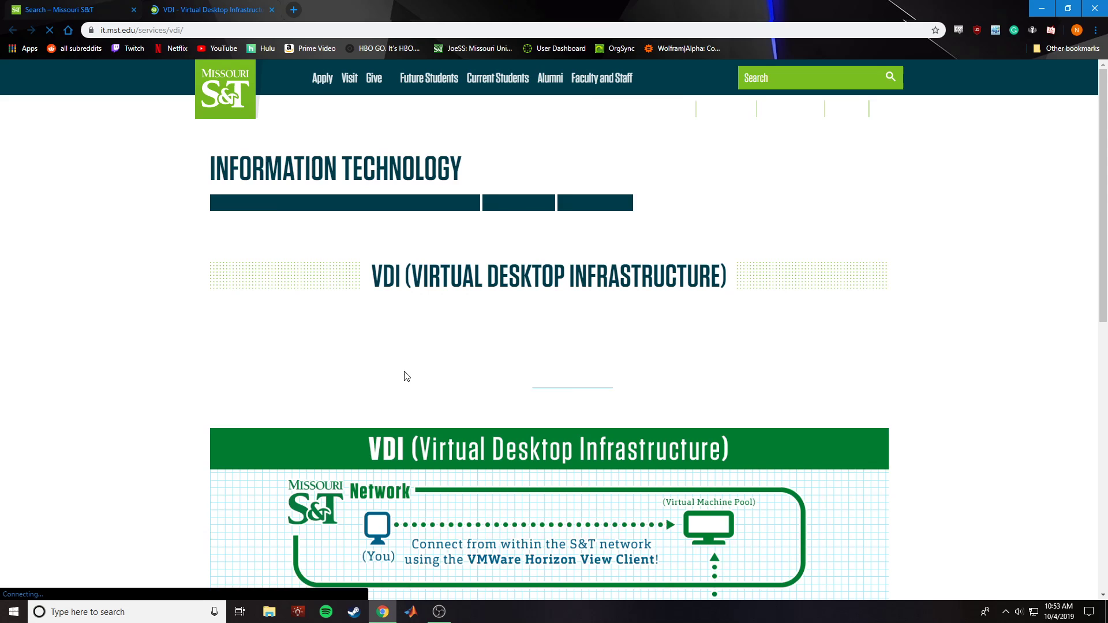
pyautogui.scroll(-5, 407, 376)
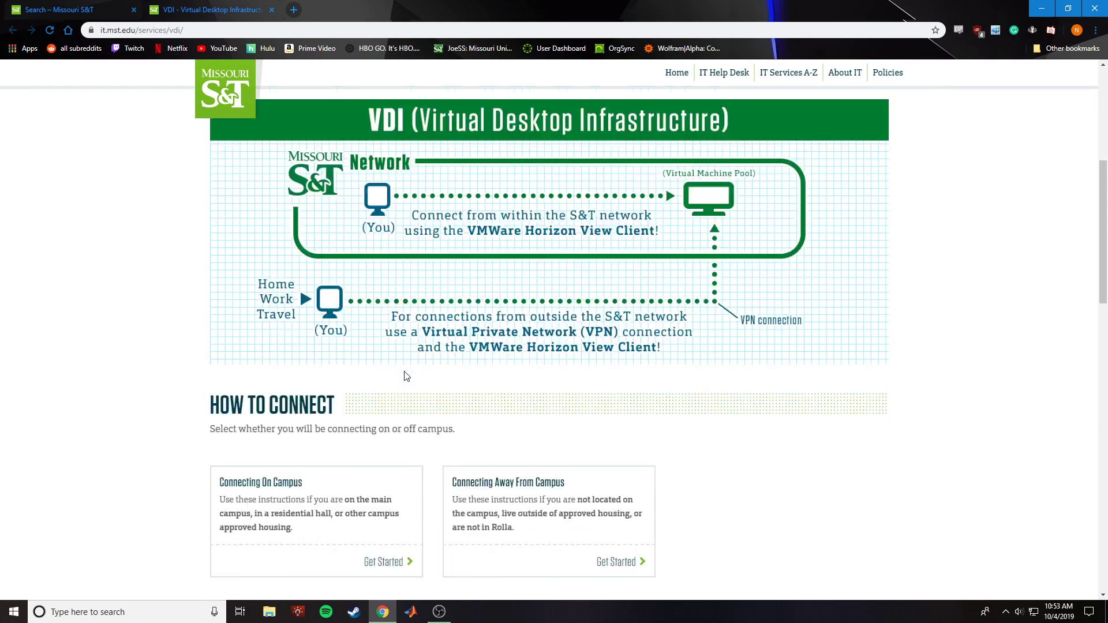
pyautogui.scroll(-2, 406, 376)
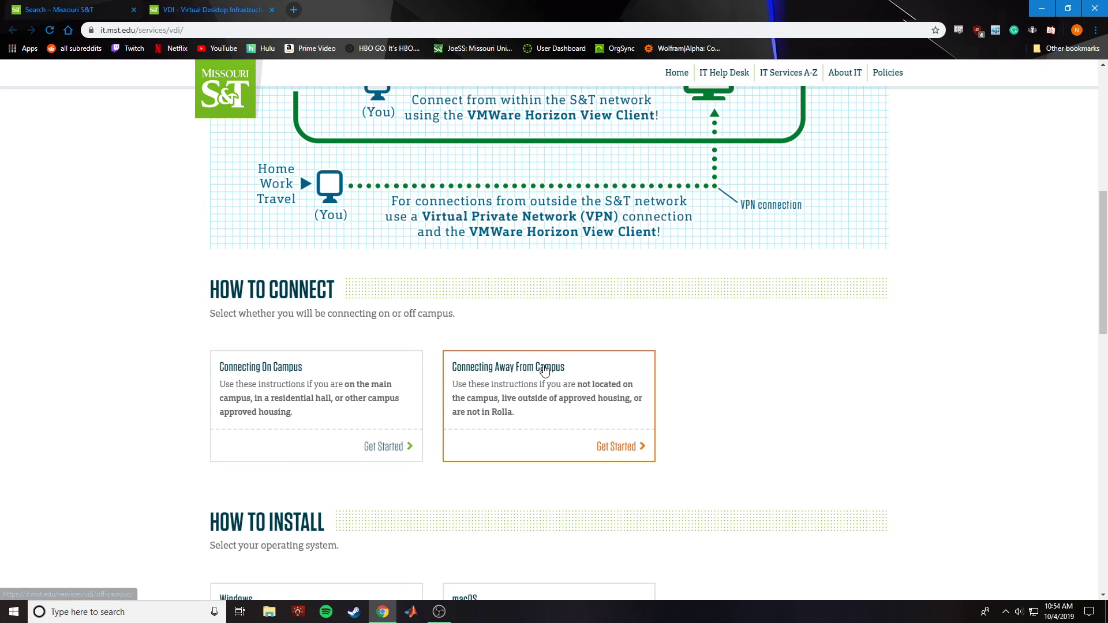
pyautogui.click(598, 373)
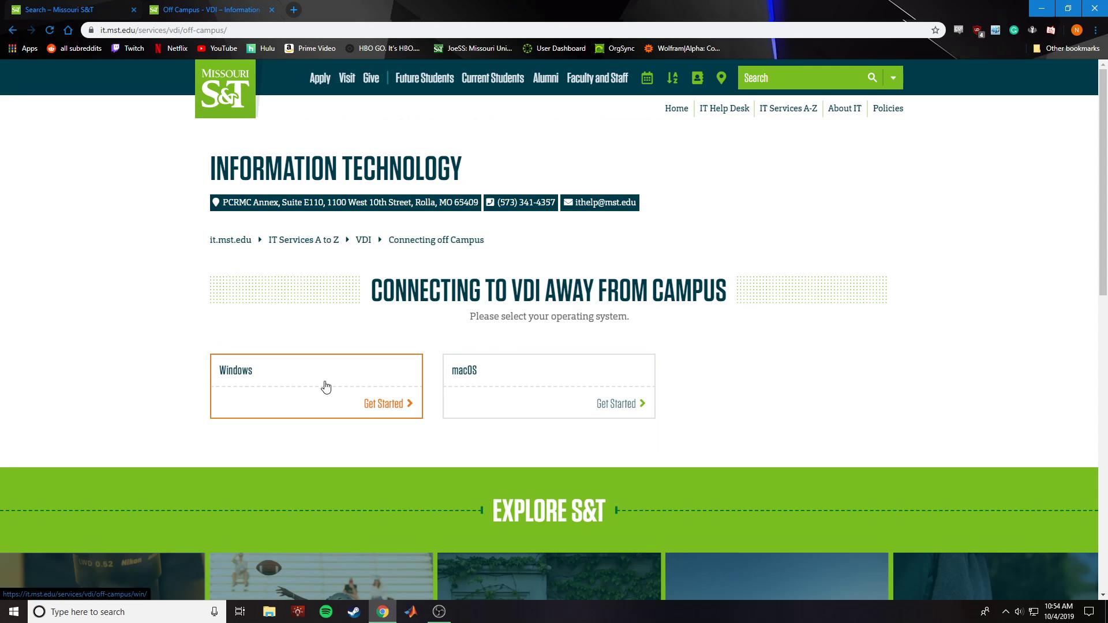
pyautogui.click(327, 387)
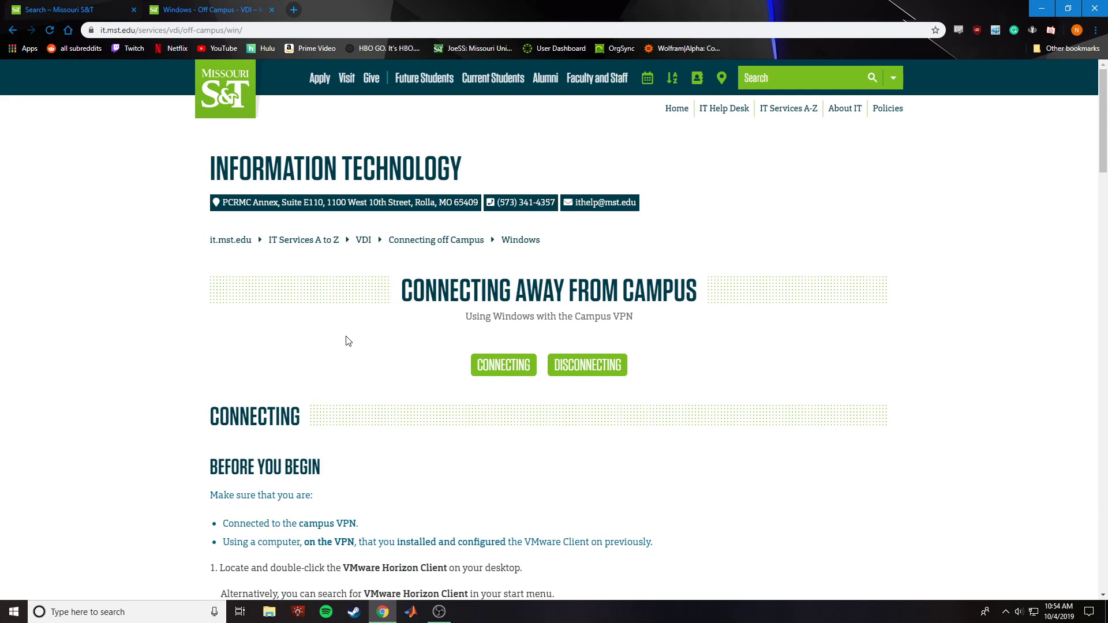
pyautogui.scroll(-4, 348, 341)
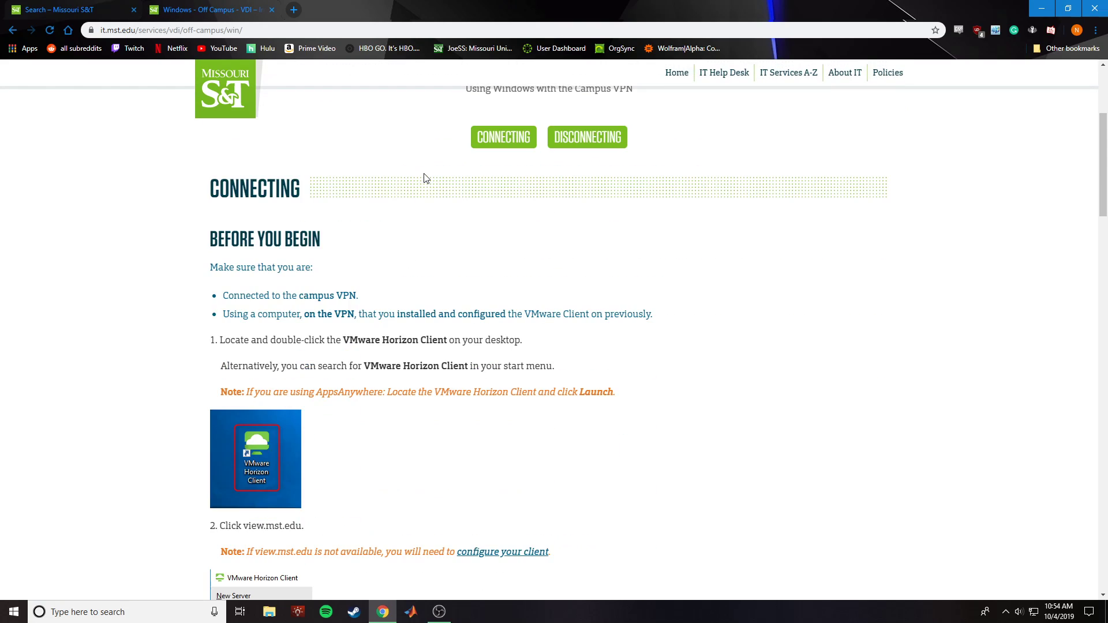
pyautogui.scroll(-6, 448, 250)
pyautogui.scroll(-4, 465, 423)
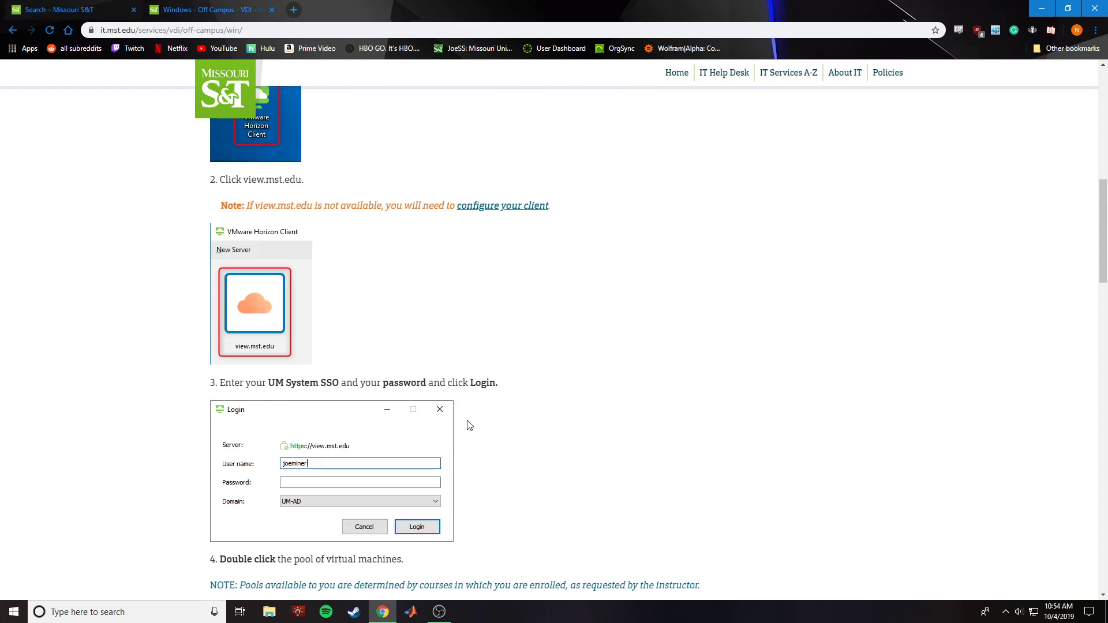
pyautogui.scroll(14, 648, 408)
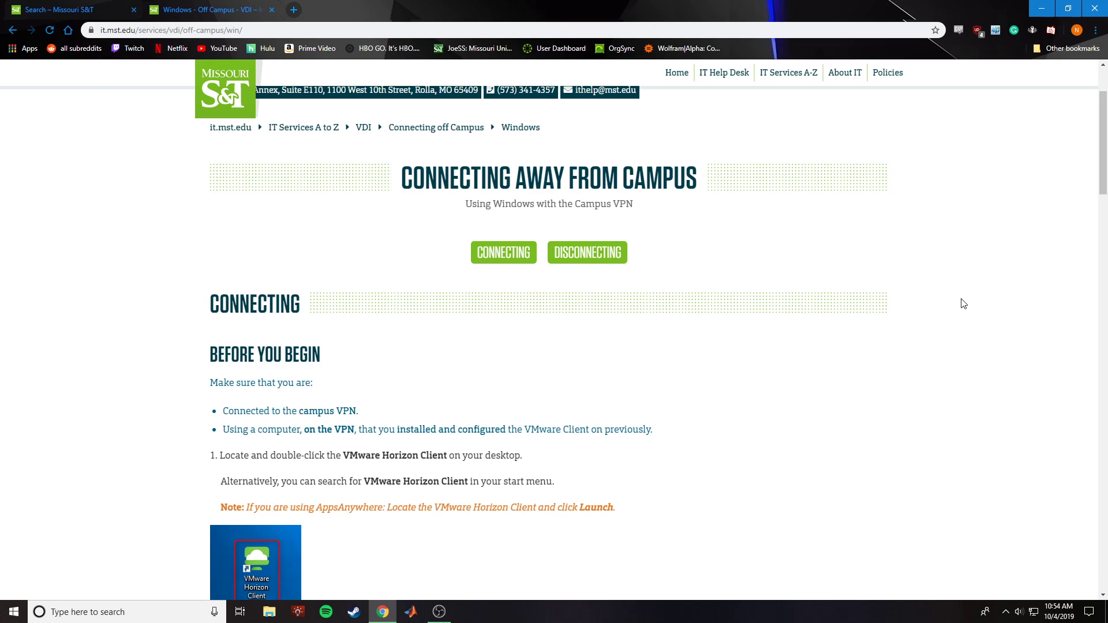
# Open the campus VPN setup instructions and jump to the Windows section
pyautogui.click(330, 412)
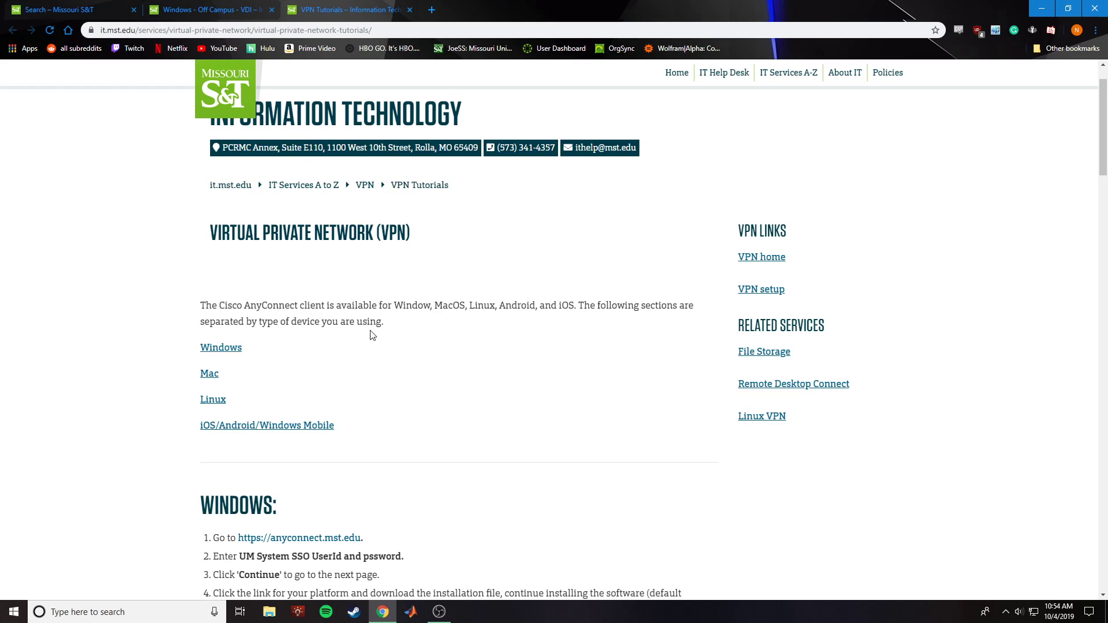
pyautogui.scroll(-3, 361, 342)
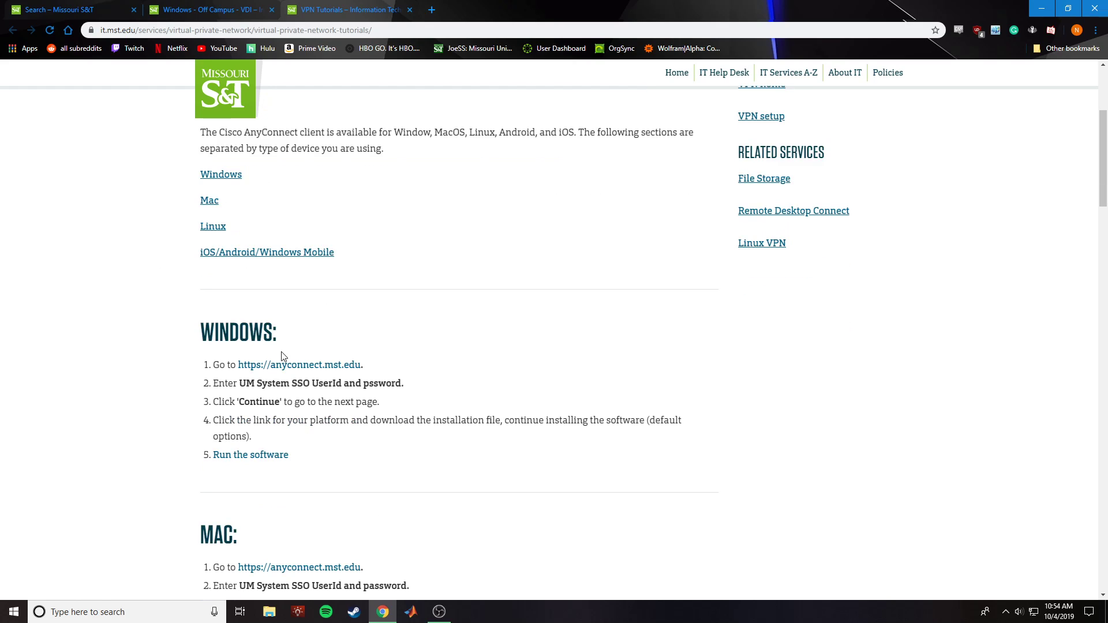
pyautogui.scroll(1, 278, 277)
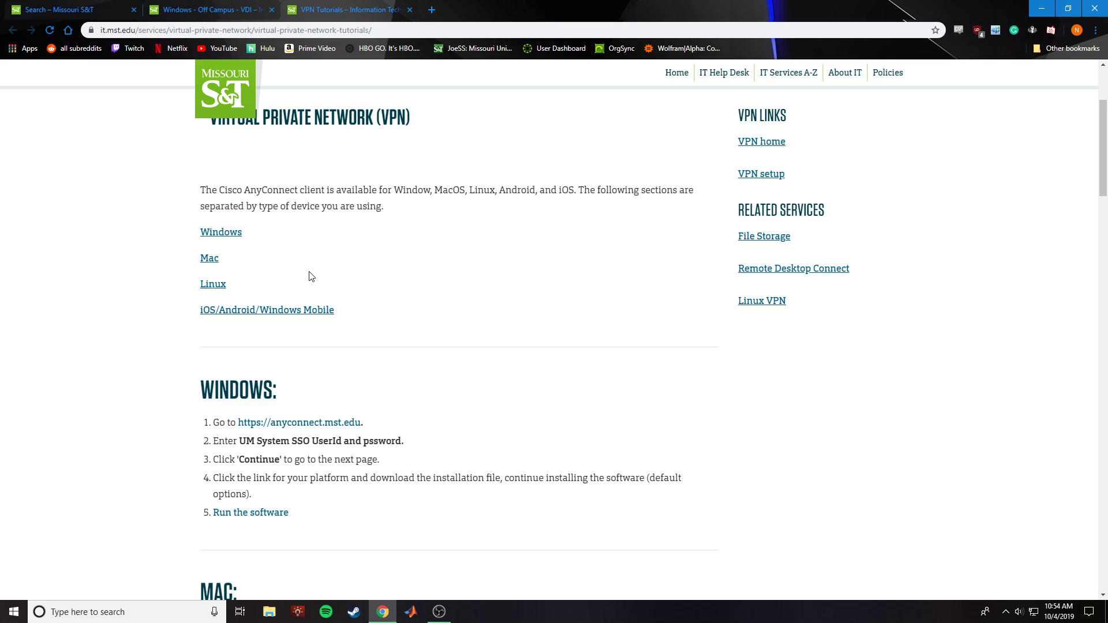
pyautogui.click(231, 233)
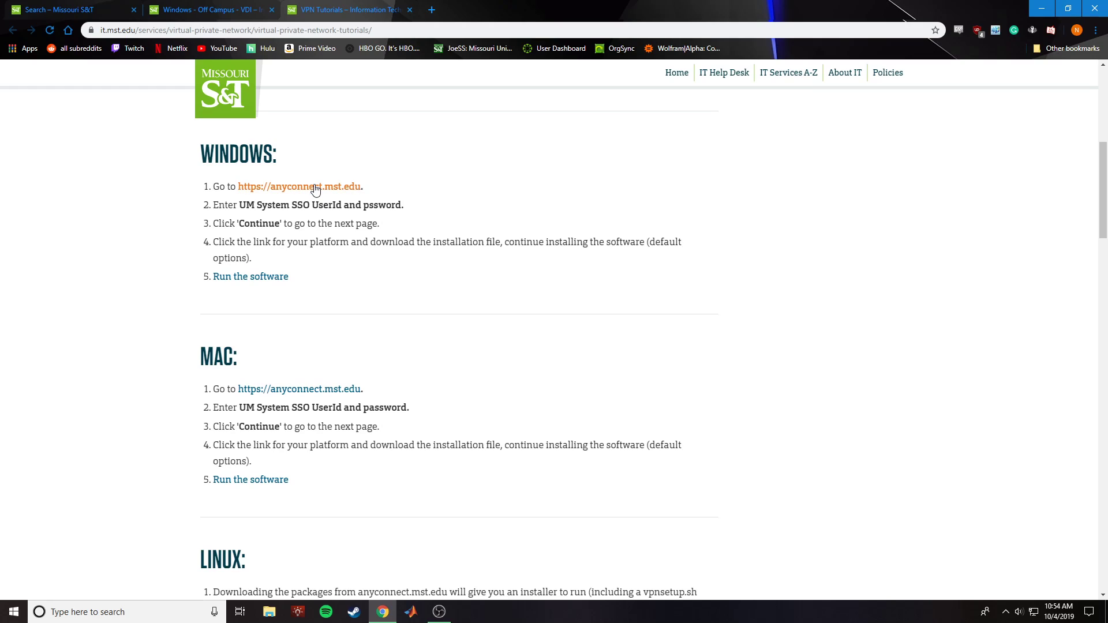
# Log in to the anyconnect.mst.edu portal and continue to the installer page
pyautogui.click(315, 188)
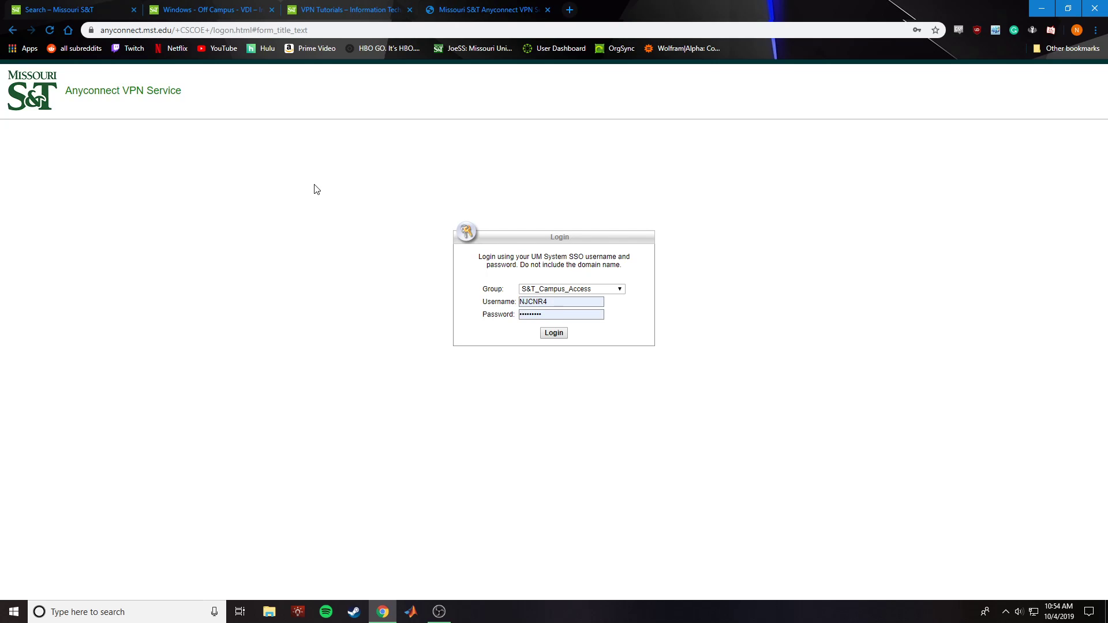
pyautogui.click(553, 333)
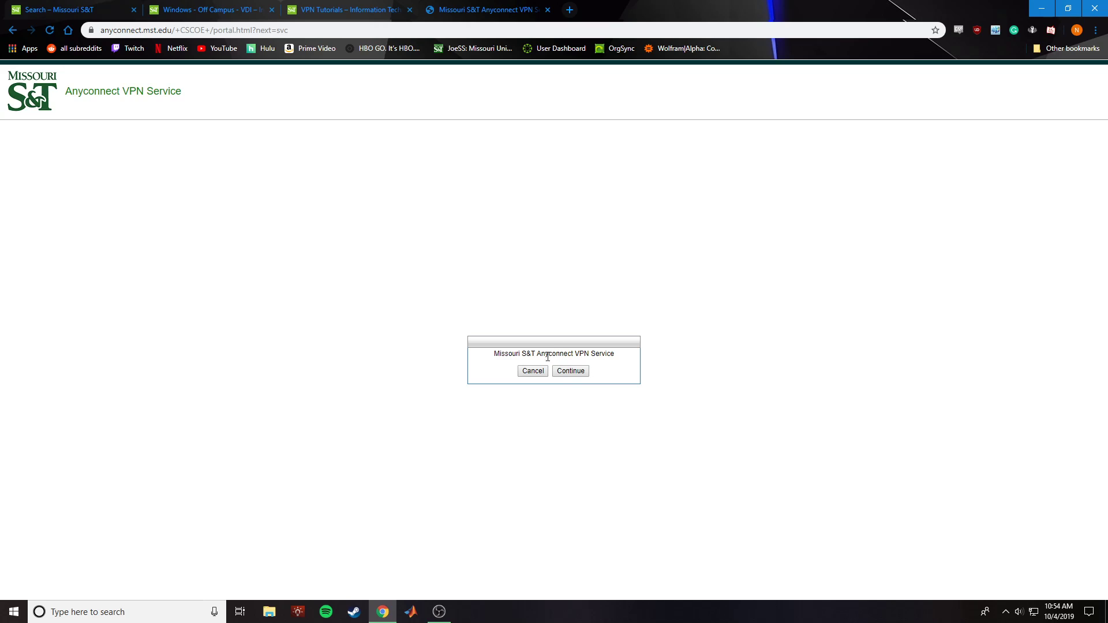
pyautogui.click(569, 371)
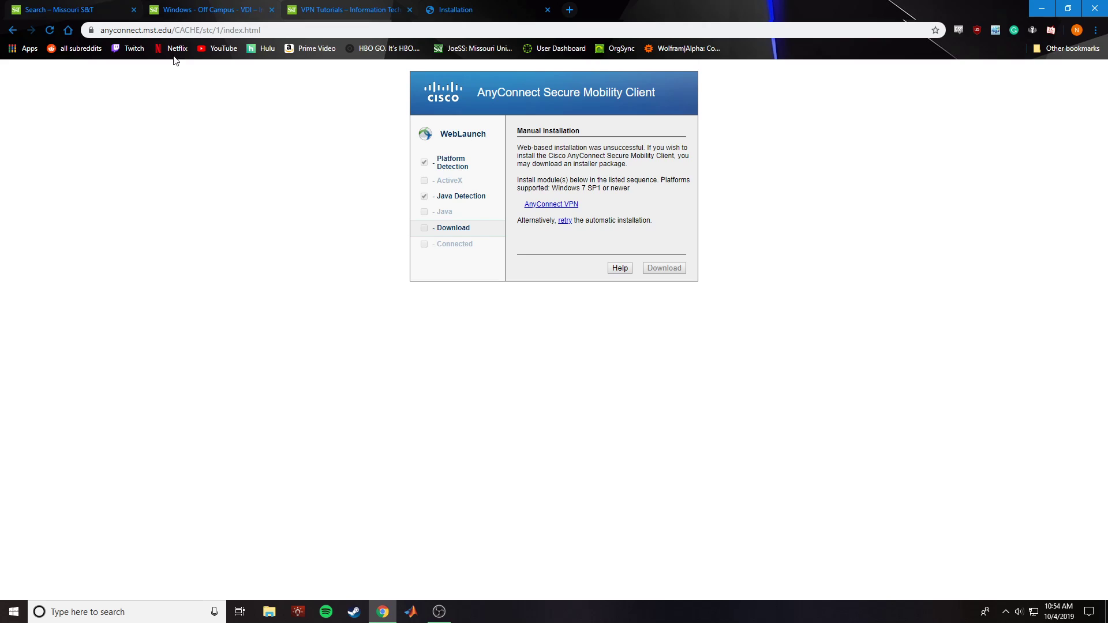
# Download the AnyConnect installer and confirm anyconnect-win-4.5.04029 is in the Downloads folder
pyautogui.click(553, 207)
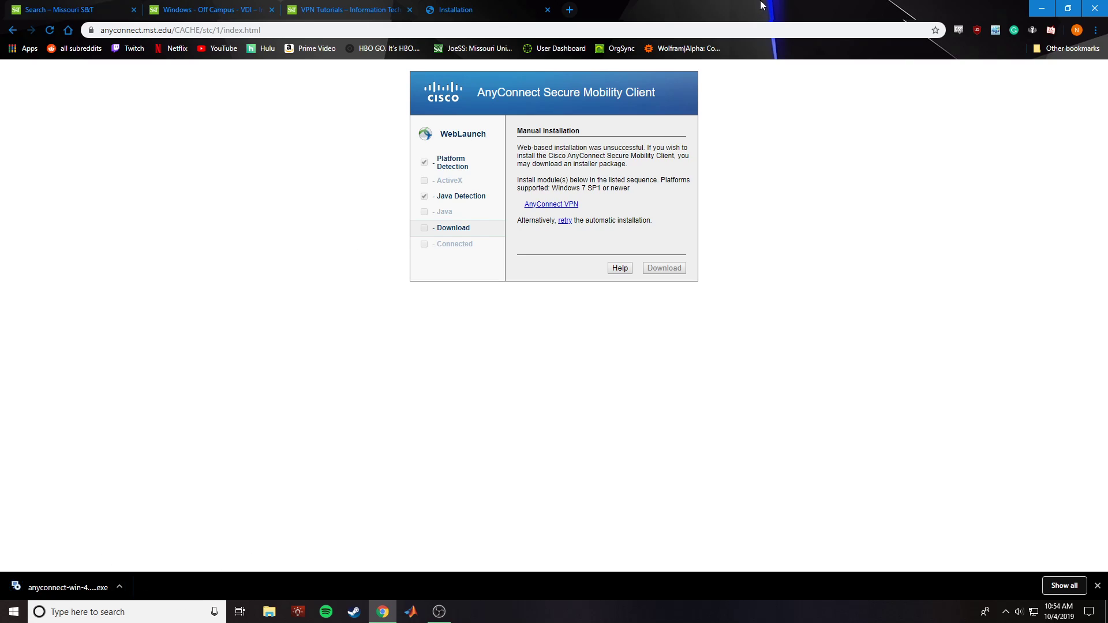
pyautogui.click(119, 587)
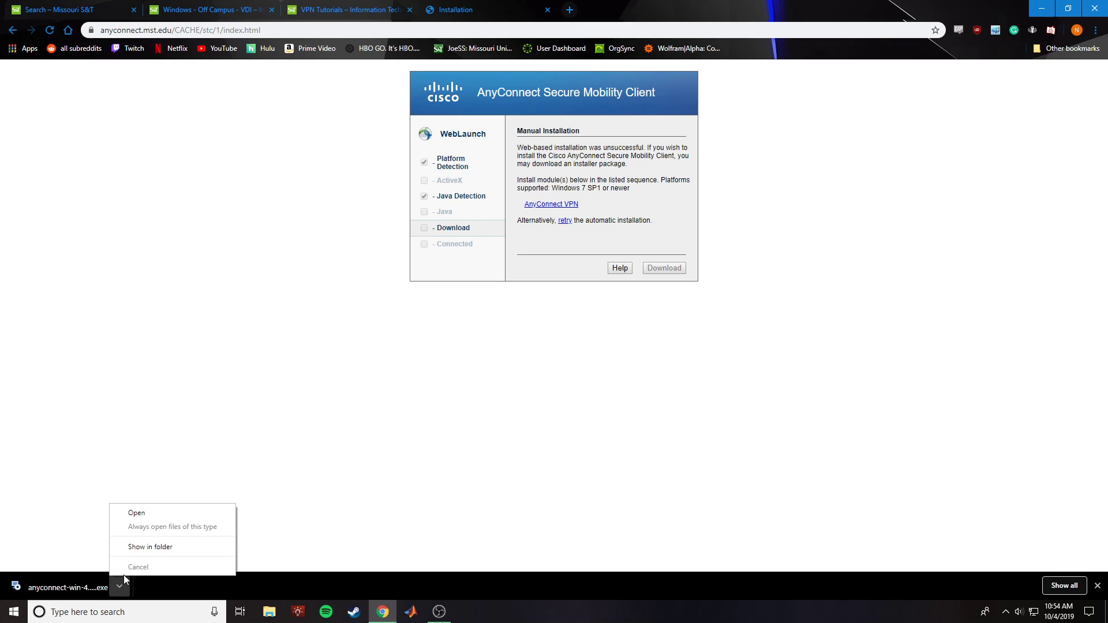
pyautogui.click(269, 613)
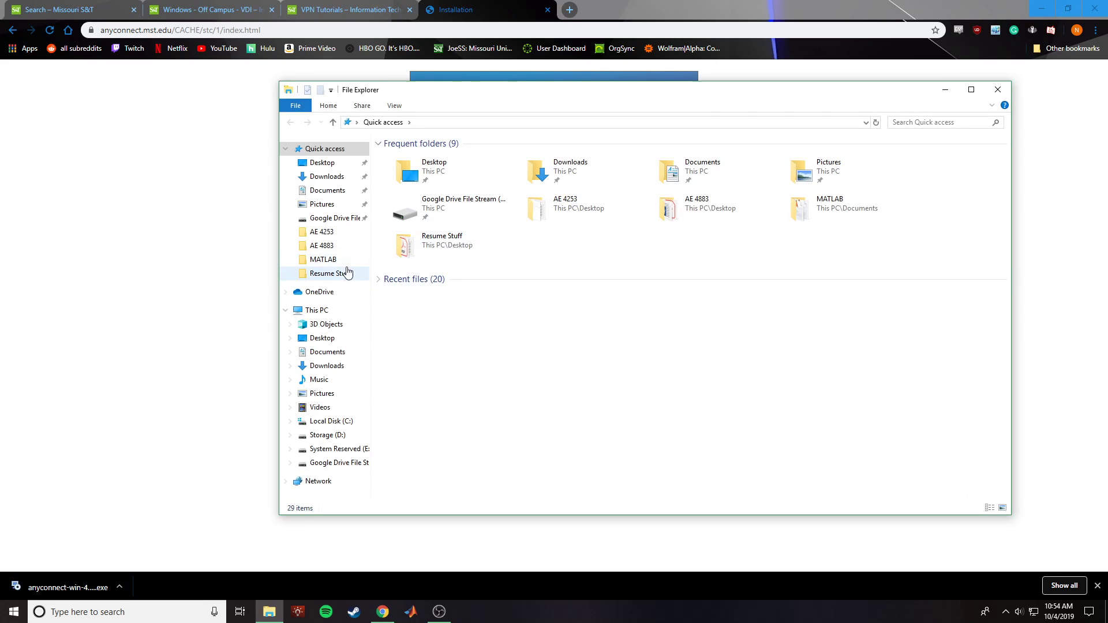
pyautogui.click(349, 181)
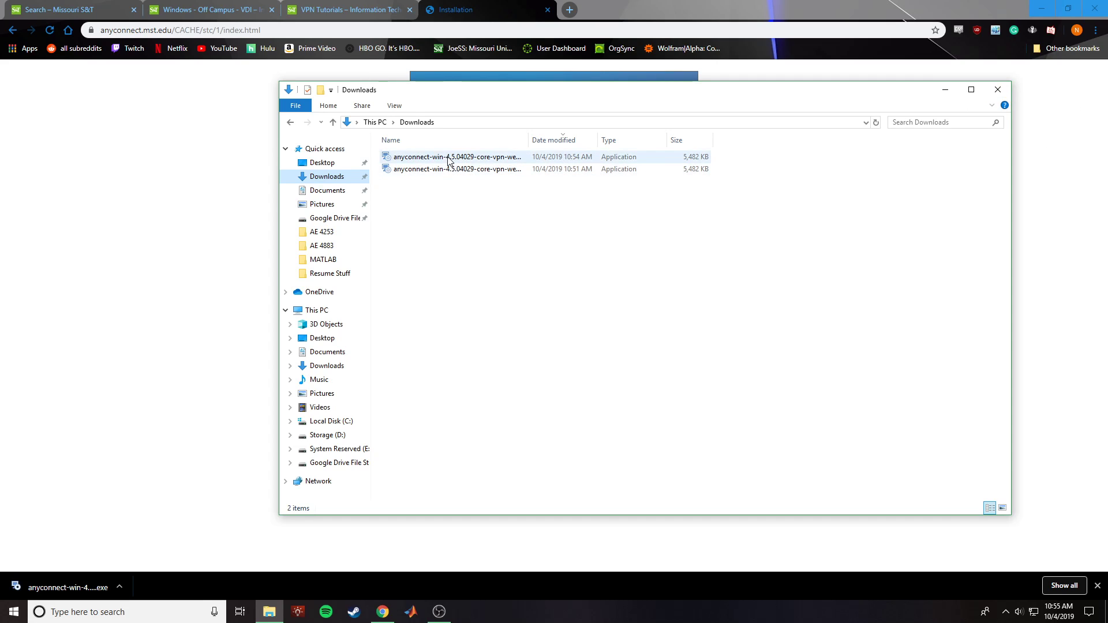
pyautogui.click(991, 94)
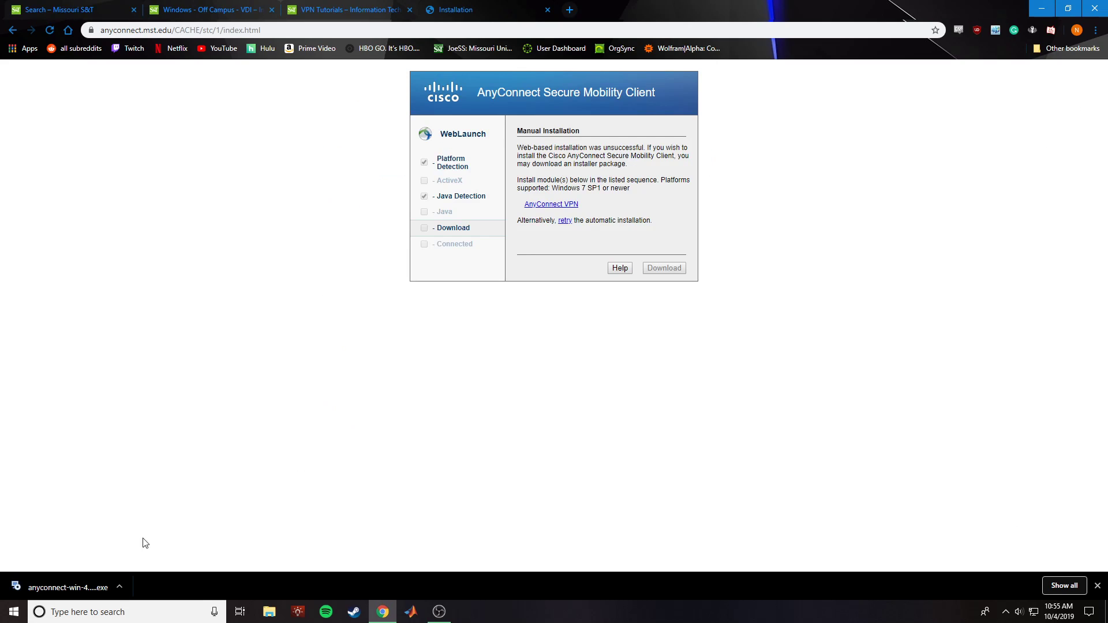
# Run the AnyConnect installer, accept the license, install with UAC approval, and finish
pyautogui.click(90, 589)
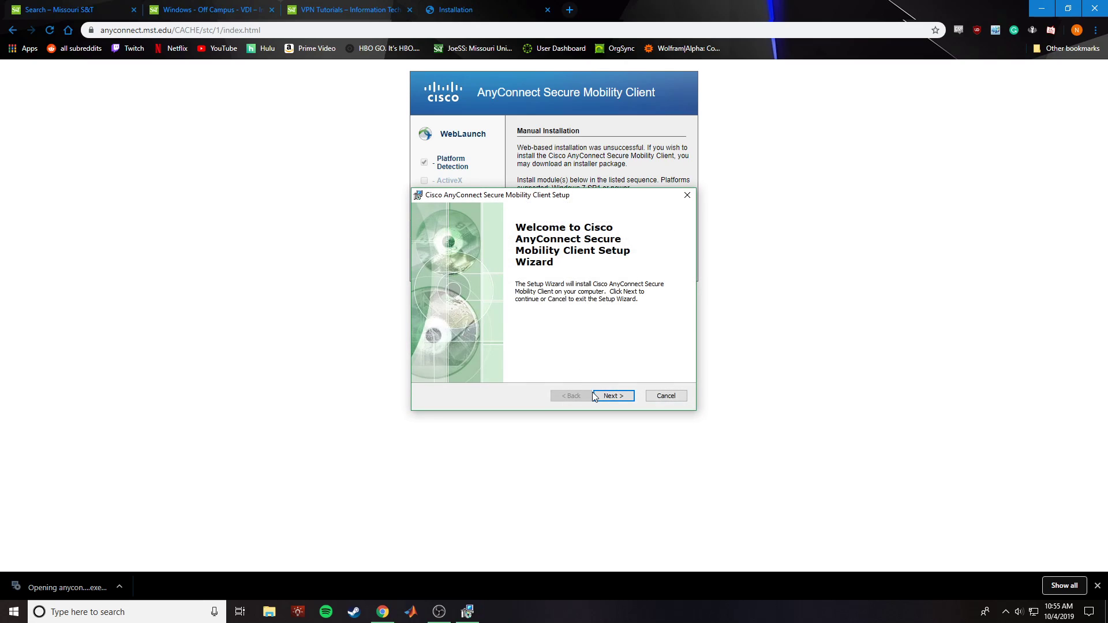
pyautogui.click(607, 396)
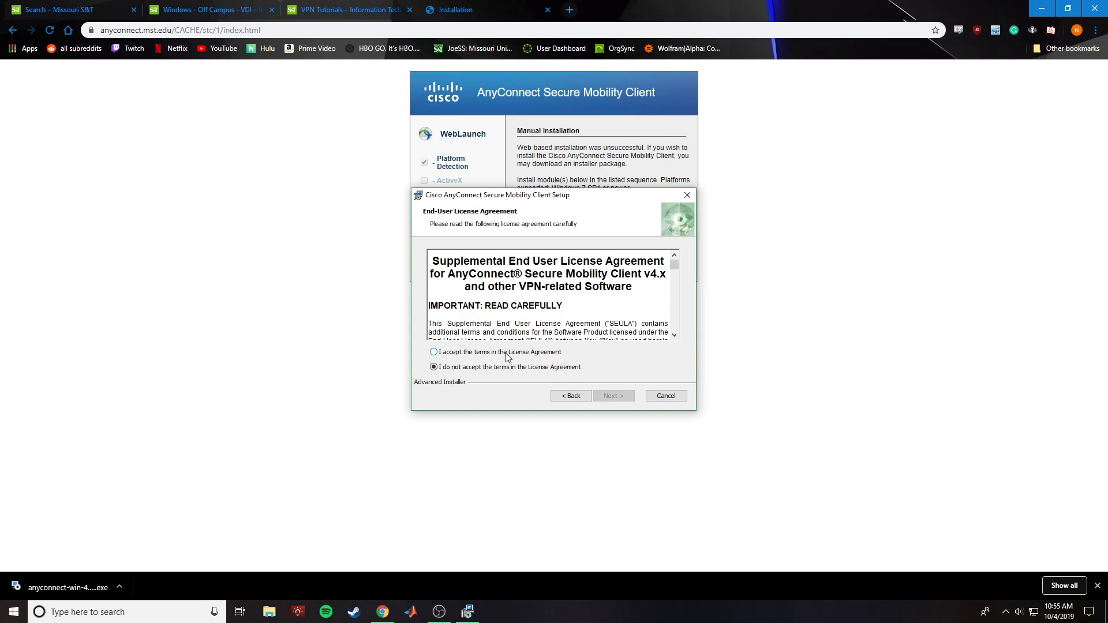
pyautogui.click(507, 357)
pyautogui.click(612, 396)
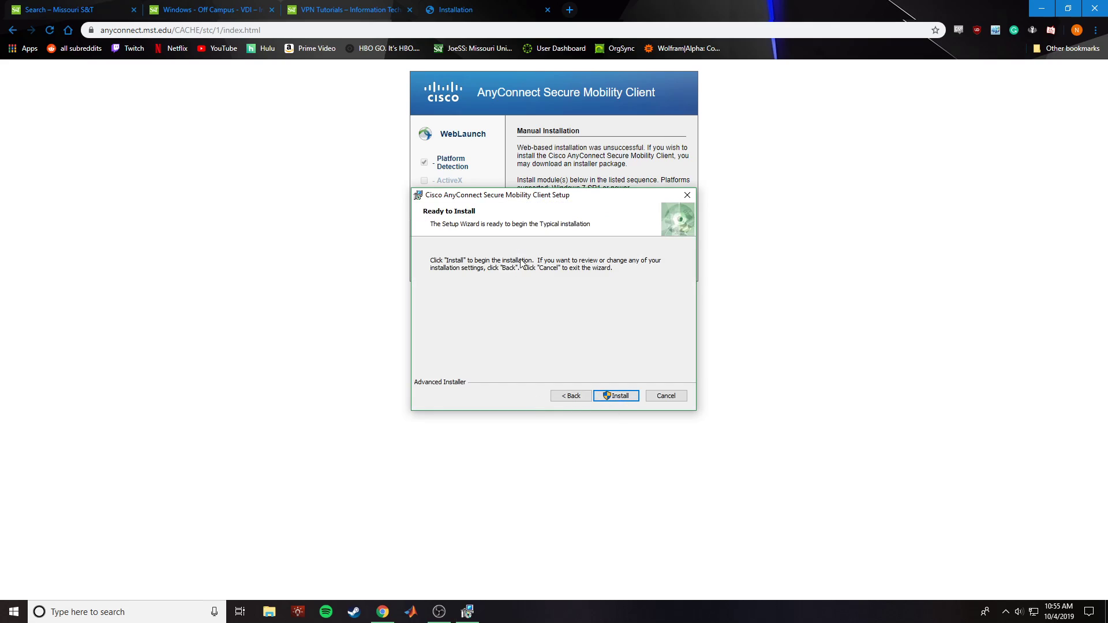
pyautogui.click(629, 398)
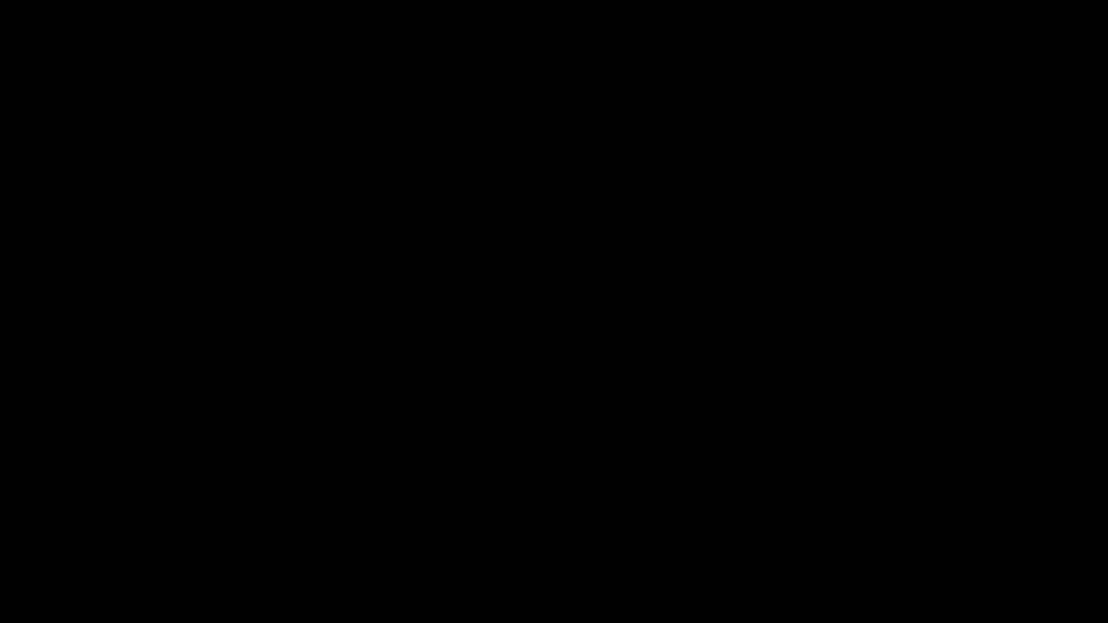
pyautogui.click(501, 390)
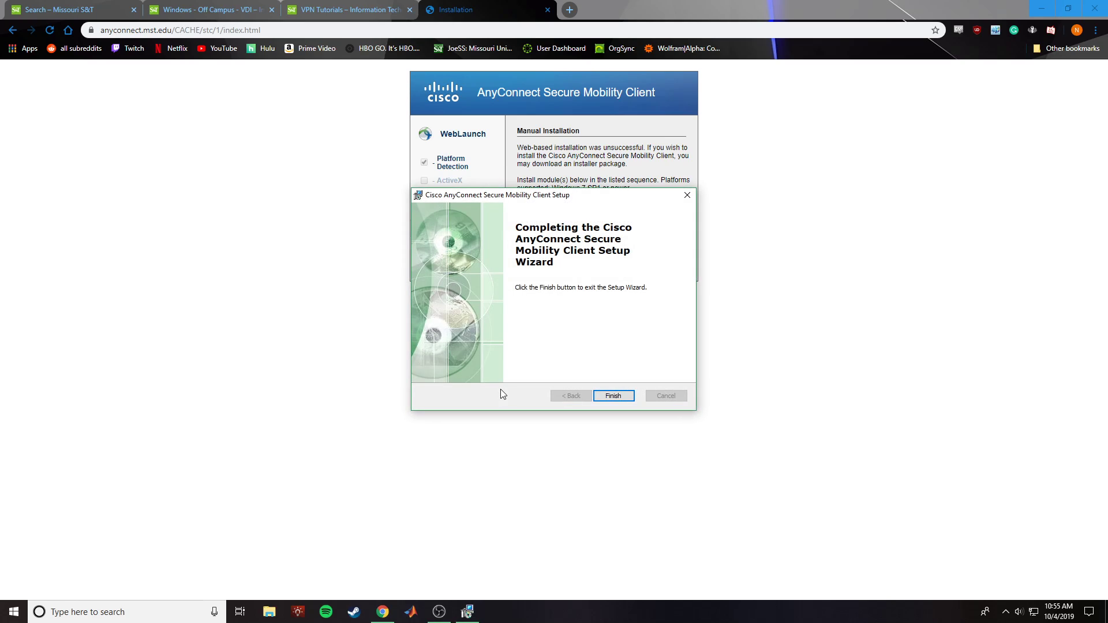
pyautogui.press('Return')
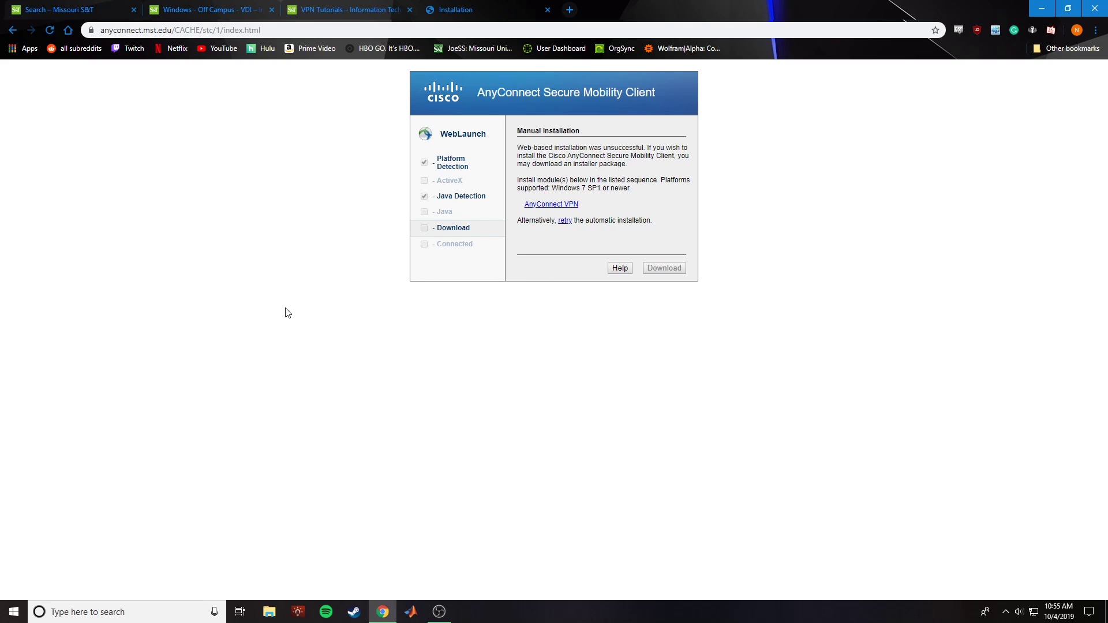
# Close the installation tab and launch Cisco AnyConnect by searching 'cis' in Start
pyautogui.click(548, 10)
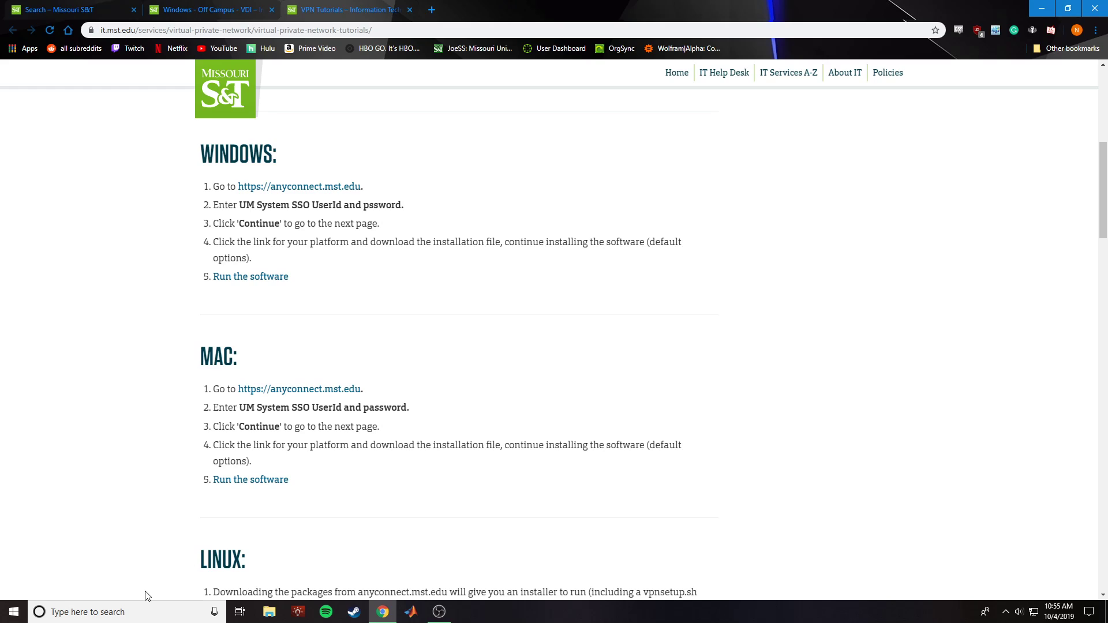
pyautogui.click(120, 615)
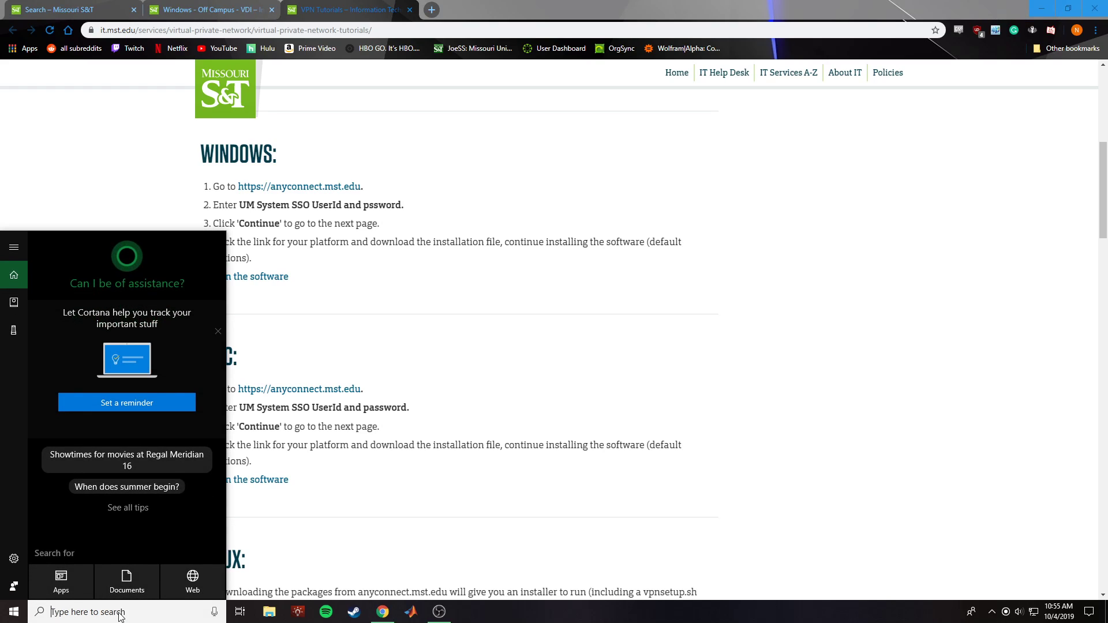
pyautogui.write('cis')
pyautogui.press('Return')
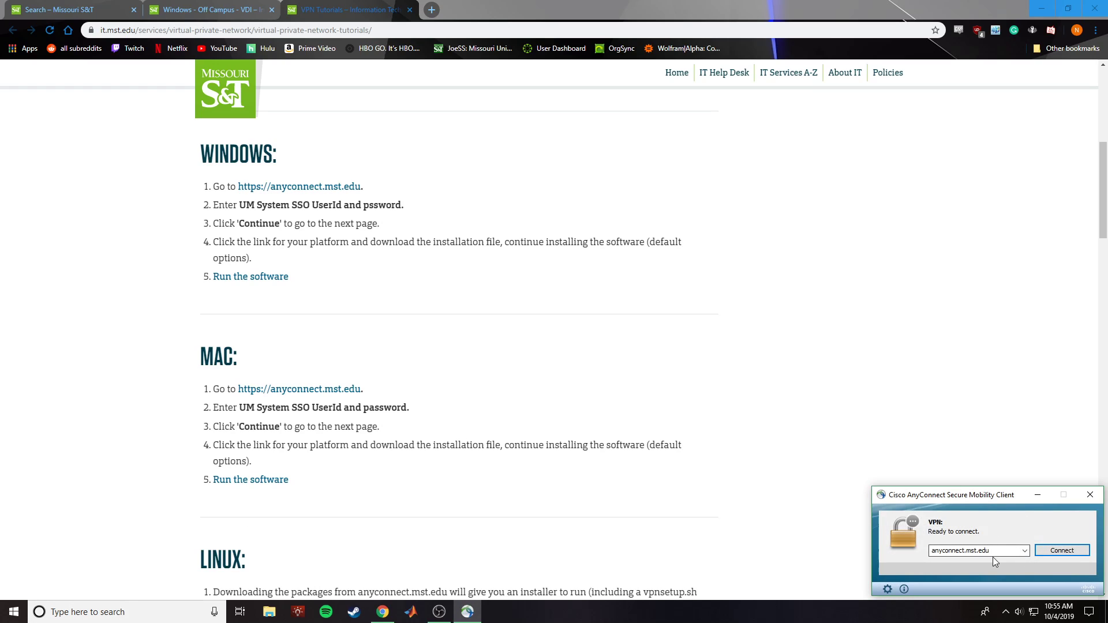
# Connect to anyconnect.mst.edu with the SSO credentials and accept the Missouri S&T banner
pyautogui.doubleClick(995, 554)
pyautogui.click(1065, 552)
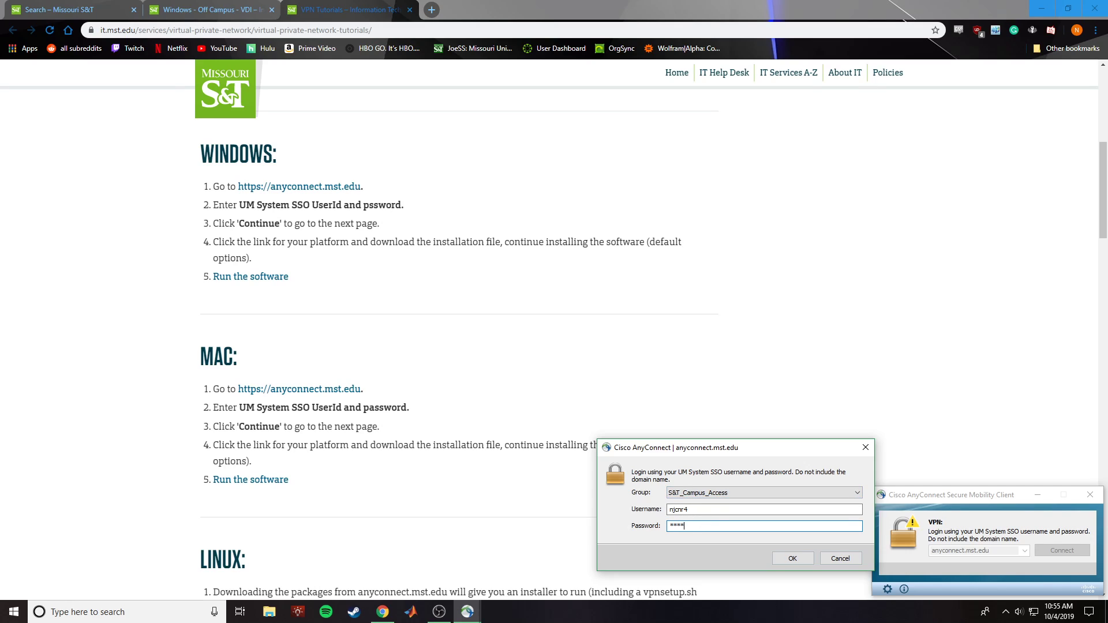
pyautogui.press('Return')
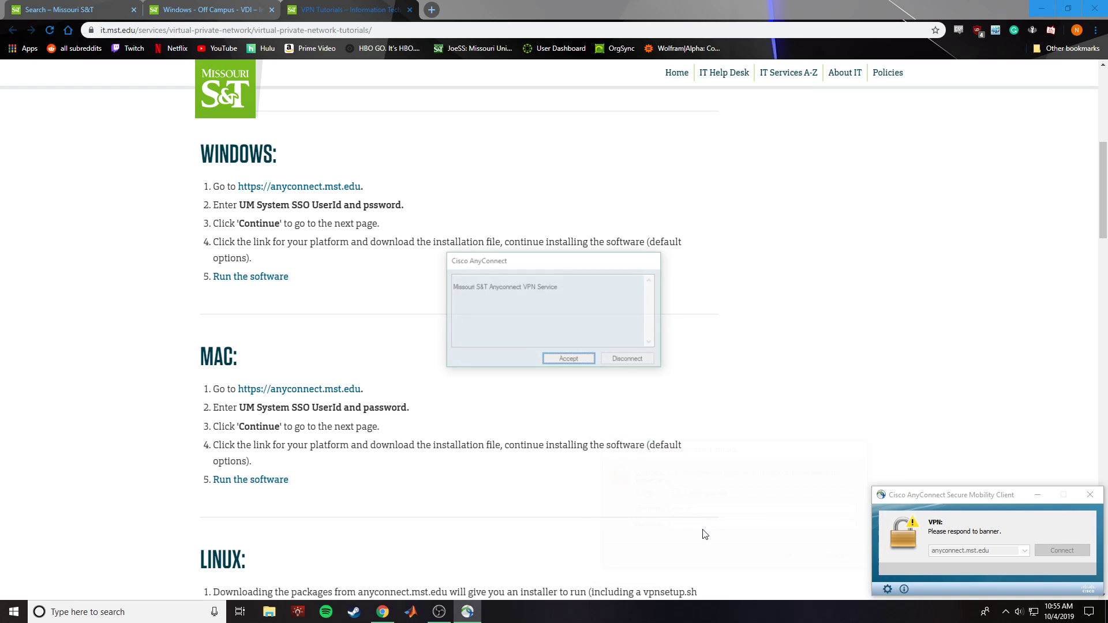
pyautogui.click(566, 361)
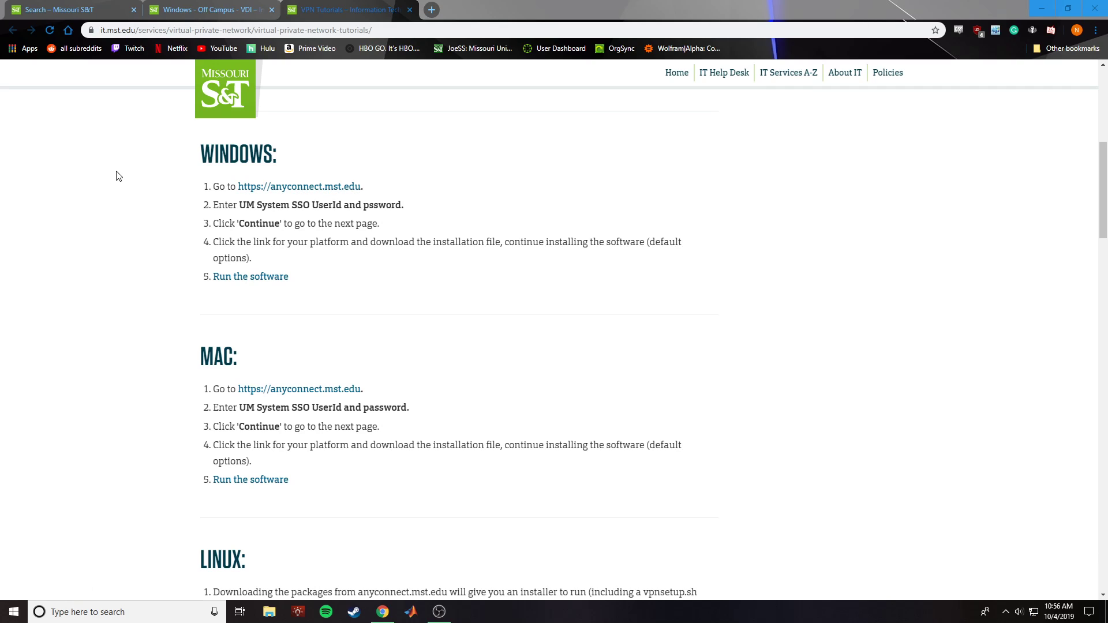
# Close the VPN Tutorials tab to return to the VDI instructions
pyautogui.scroll(4, 328, 86)
pyautogui.scroll(-2, 346, 200)
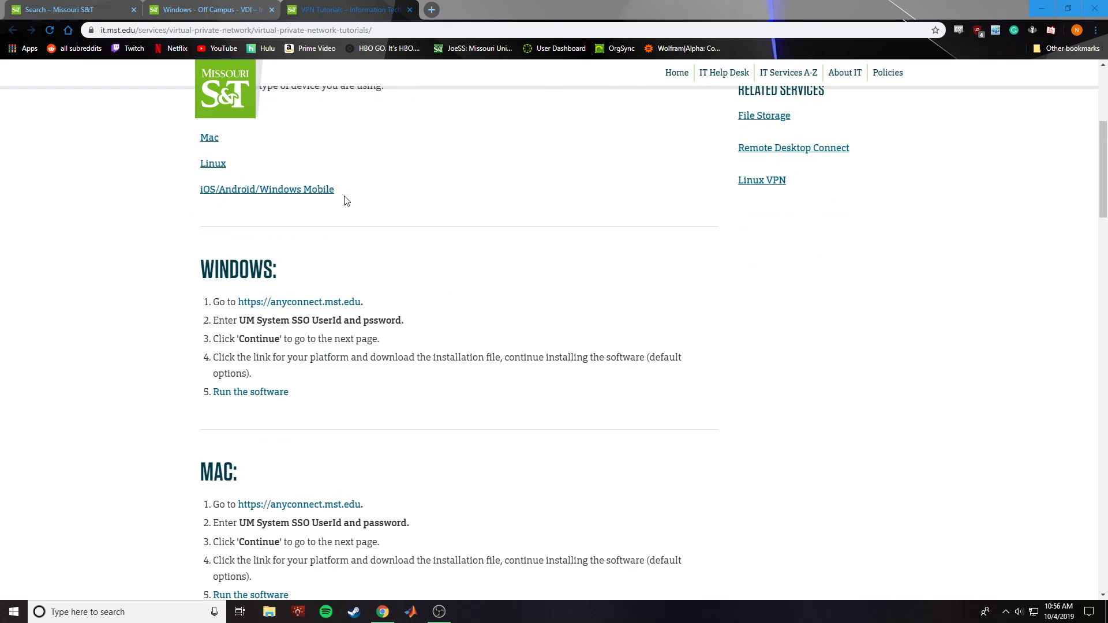
pyautogui.click(410, 10)
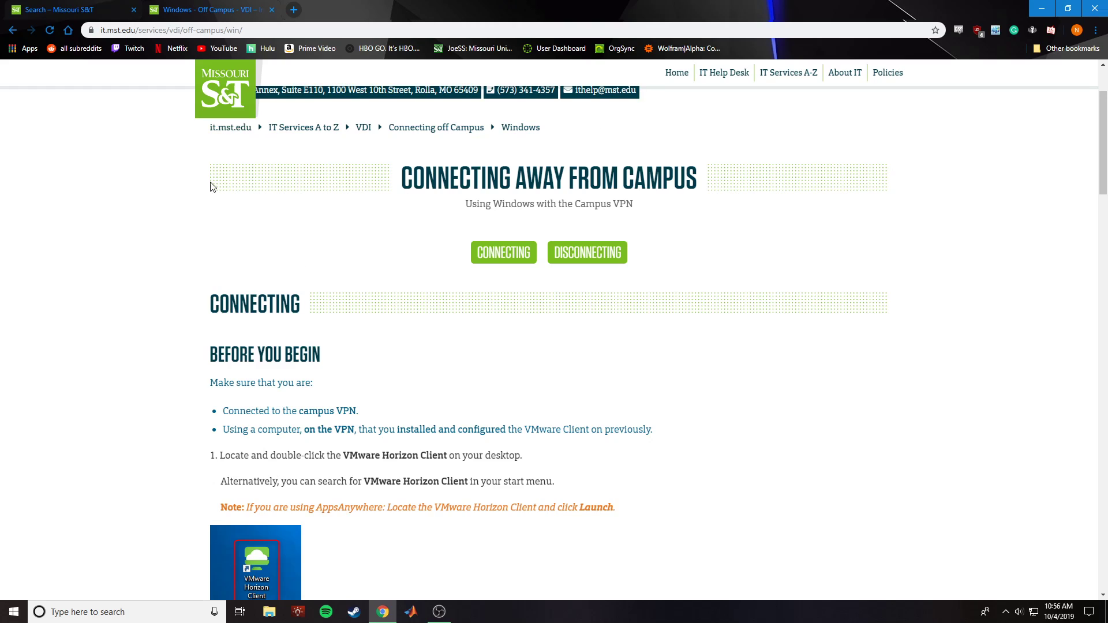
pyautogui.scroll(2, 393, 321)
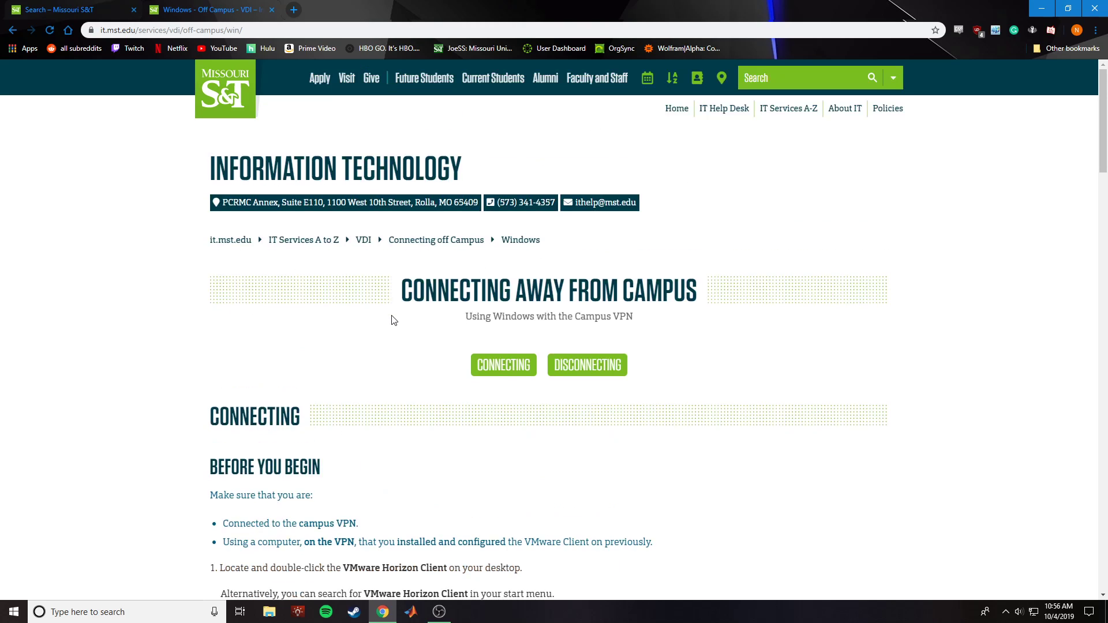
pyautogui.scroll(-3, 476, 298)
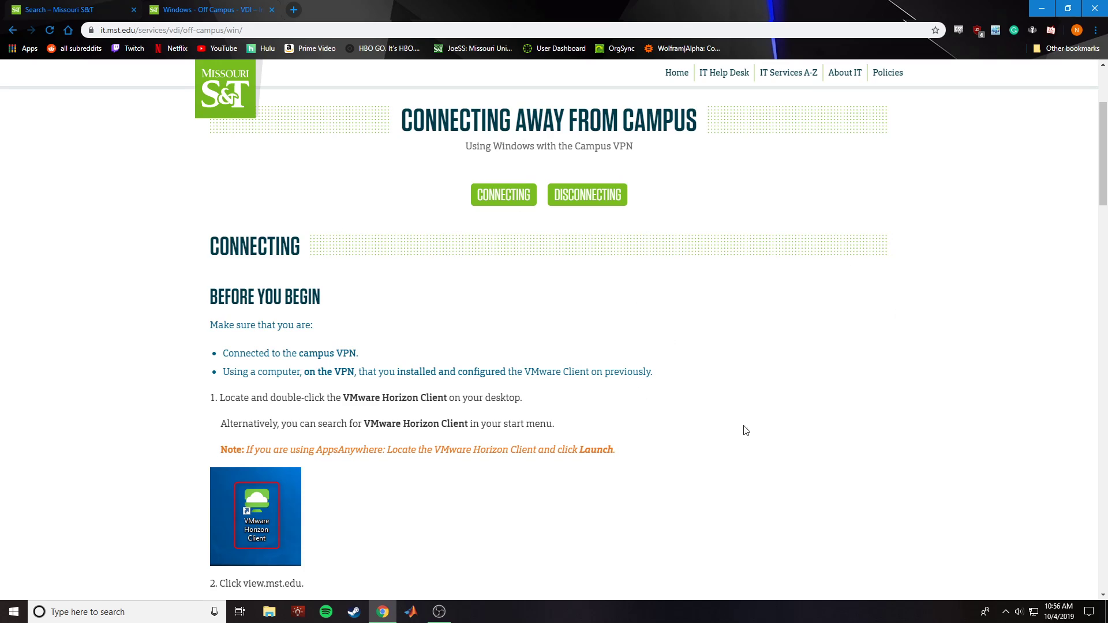
# Follow the Horizon install guide via view.mst.edu to the Horizon Client for Windows downloads
pyautogui.click(439, 372)
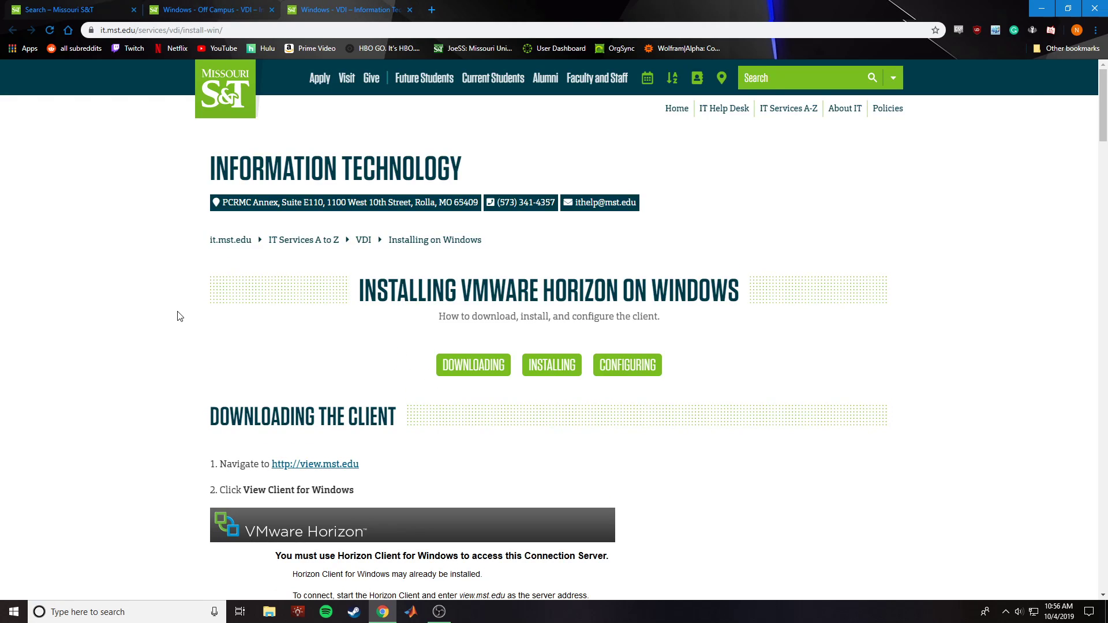
pyautogui.scroll(-2, 181, 316)
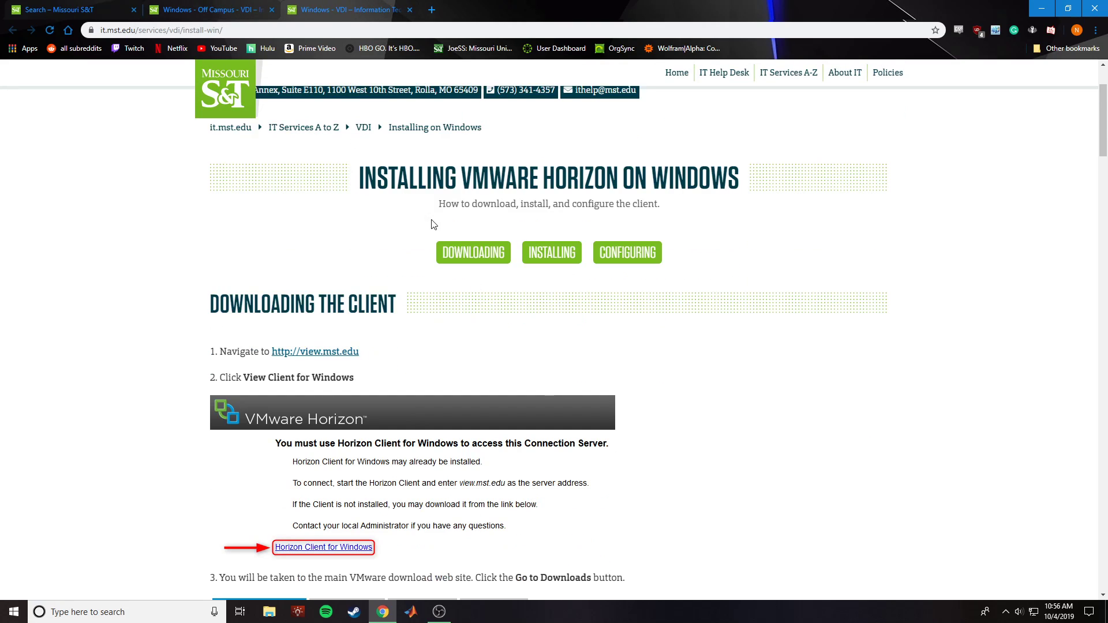
pyautogui.scroll(-15, 470, 307)
pyautogui.scroll(-4, 663, 519)
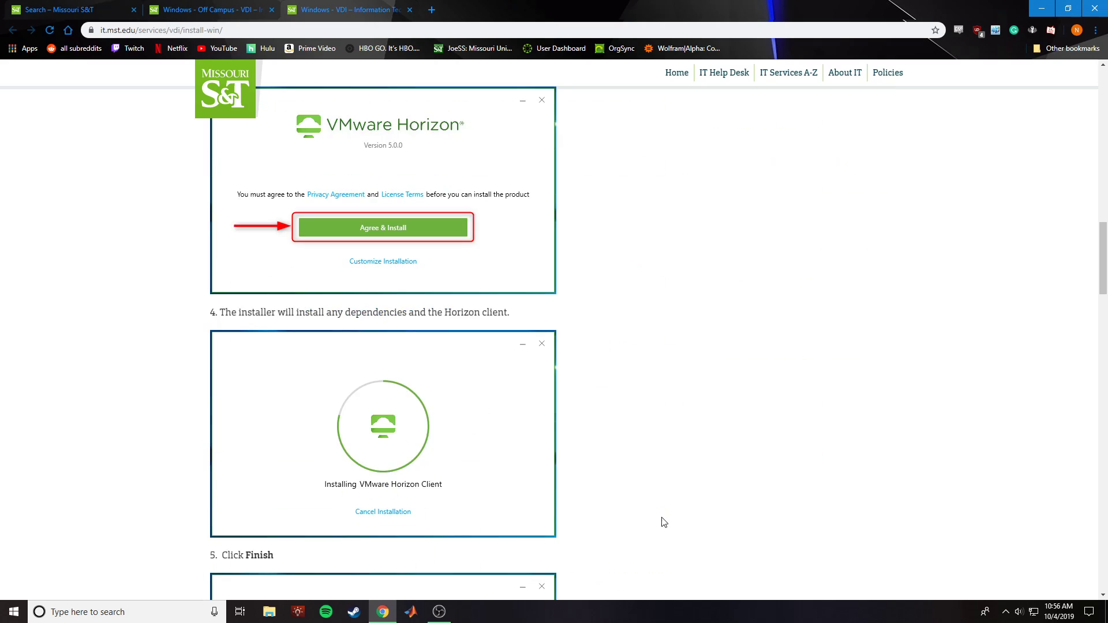
pyautogui.scroll(12, 656, 495)
pyautogui.scroll(4, 632, 469)
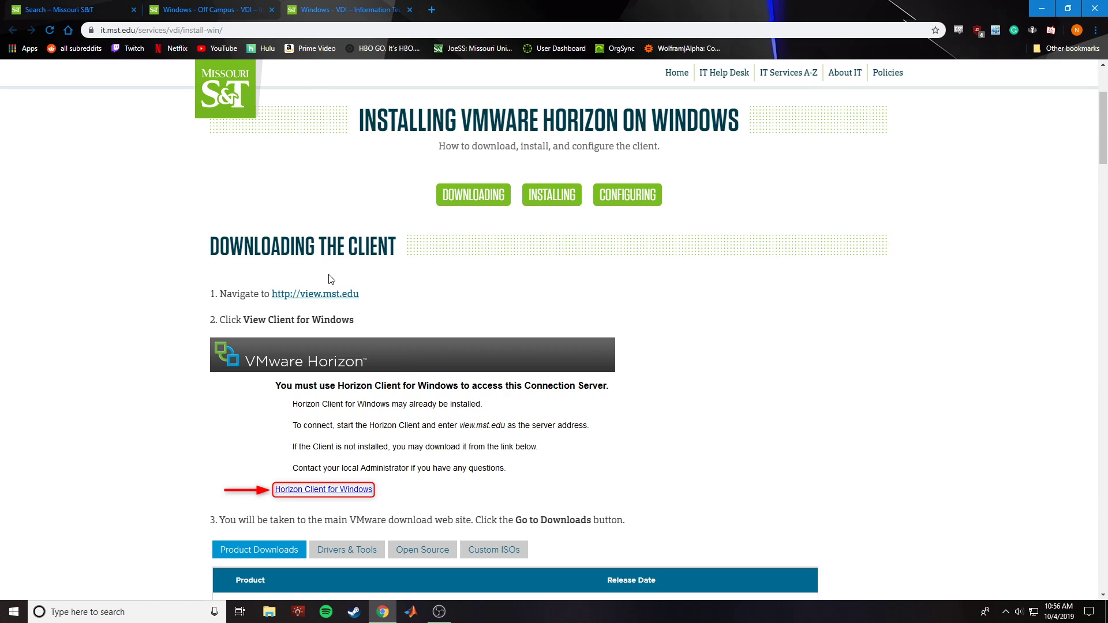
pyautogui.click(321, 294)
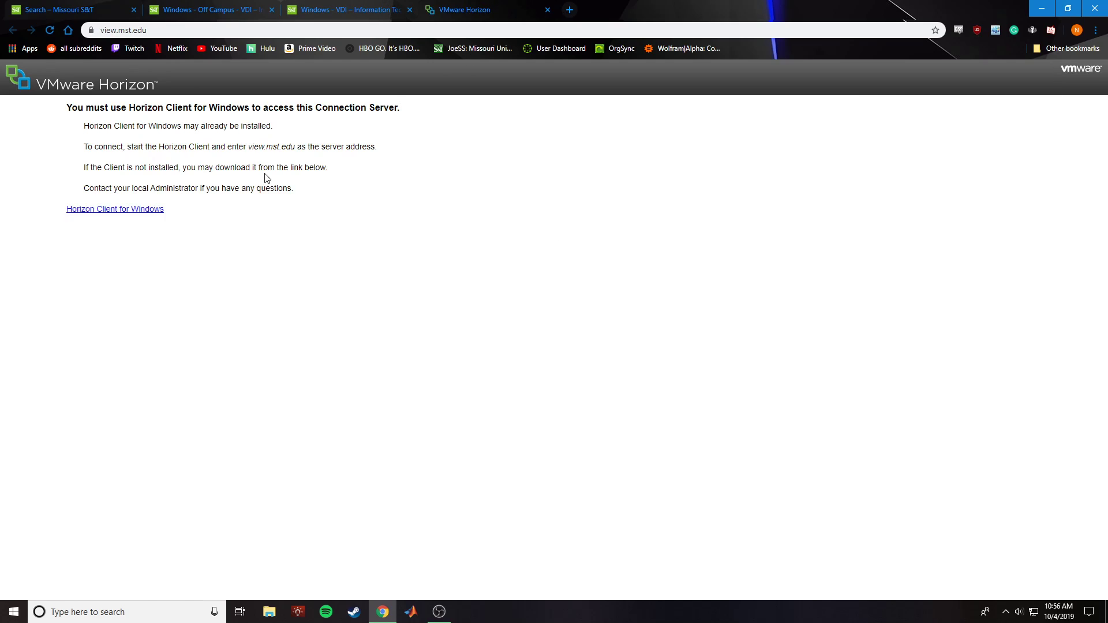
pyautogui.click(128, 210)
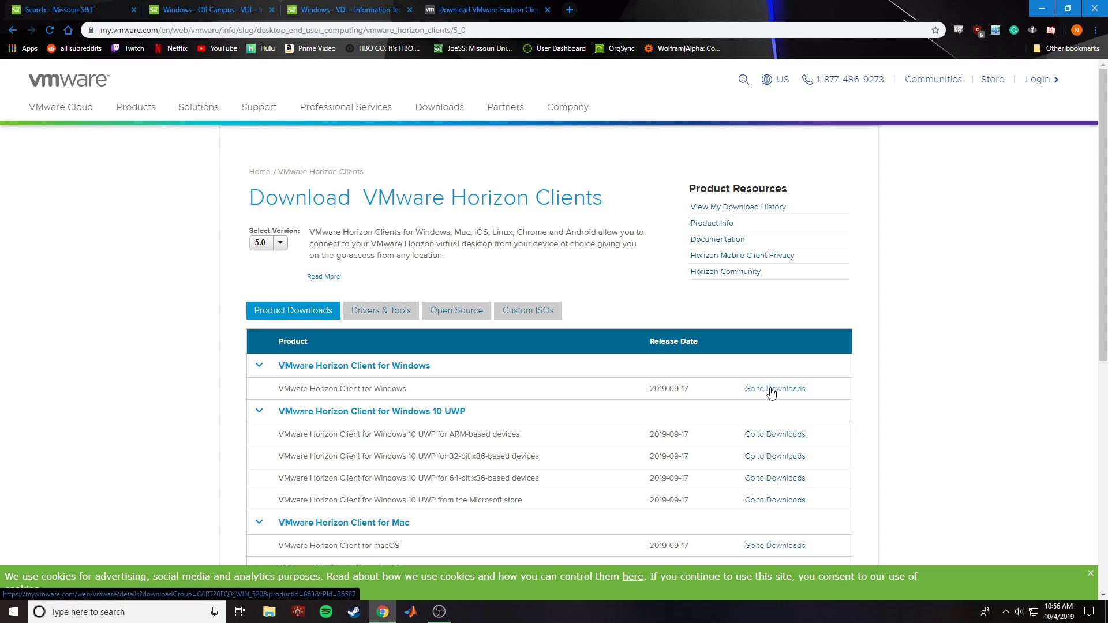
# Go to the Windows client's downloads and download the Horizon Client 5.2.0 installer
pyautogui.scroll(-3, 490, 443)
pyautogui.scroll(3, 396, 368)
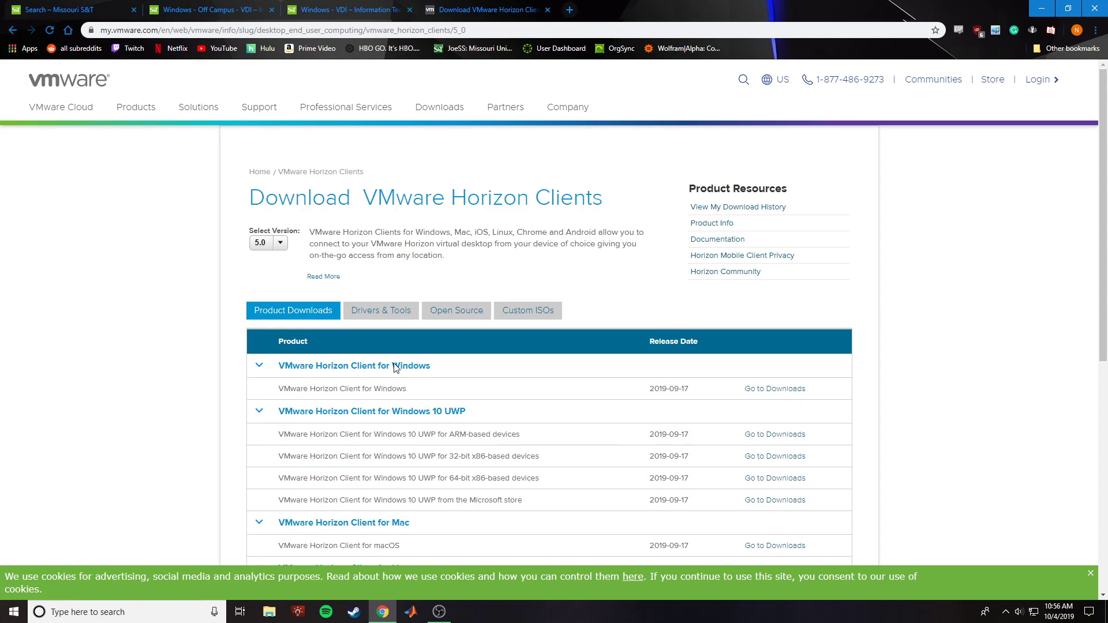
pyautogui.click(774, 389)
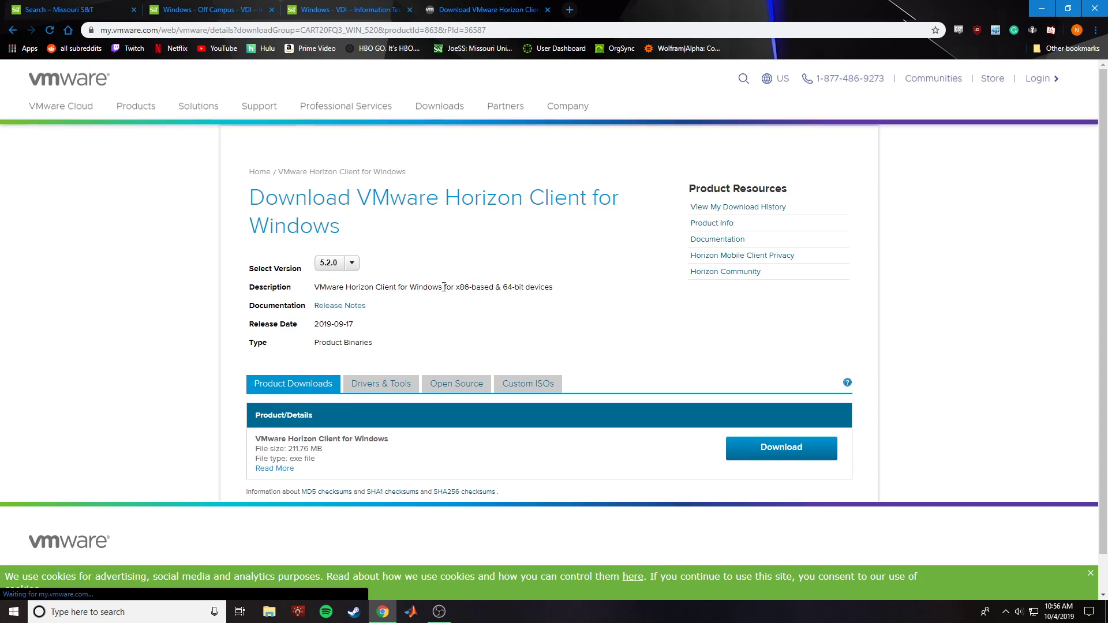
pyautogui.scroll(-1, 535, 241)
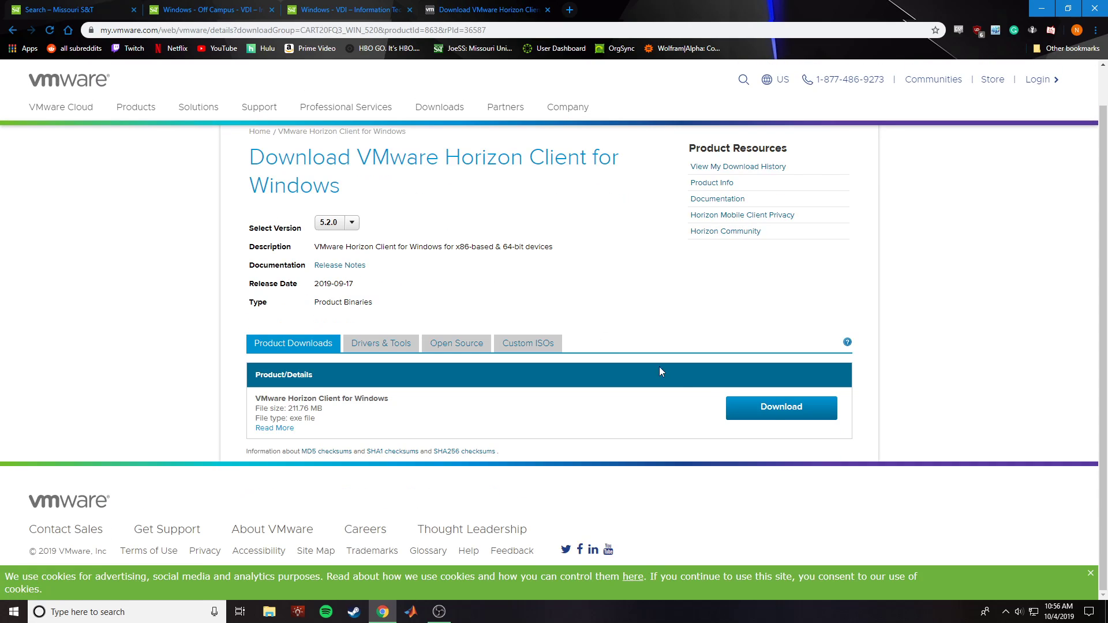
pyautogui.click(775, 410)
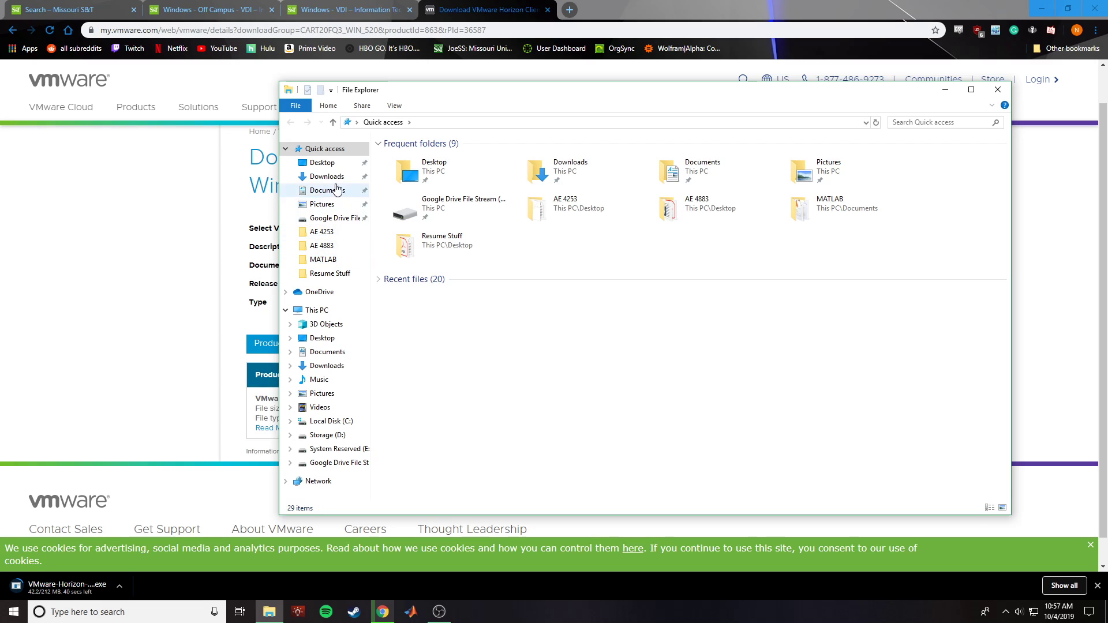
# Check the Horizon Client installer in the Downloads folder, then close File Explorer
pyautogui.click(325, 177)
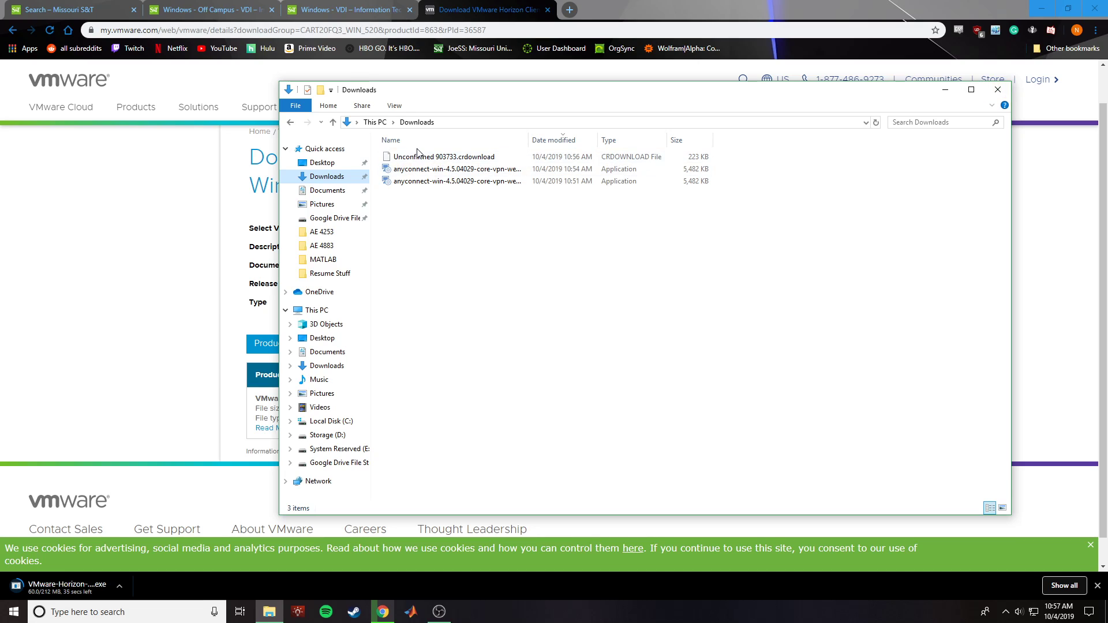
pyautogui.click(997, 91)
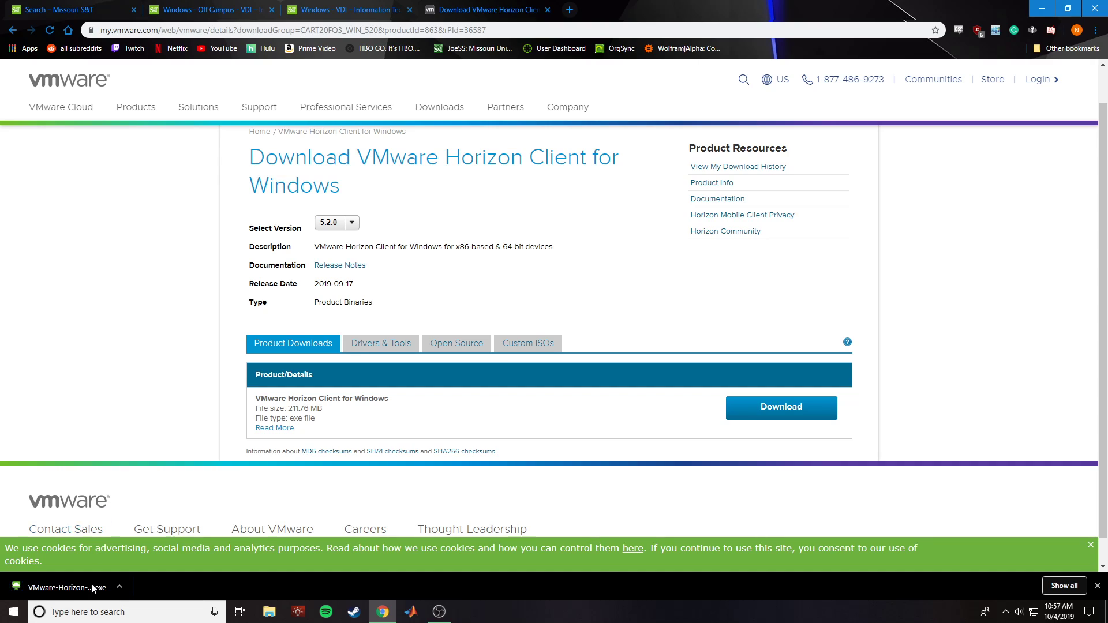
pyautogui.click(76, 592)
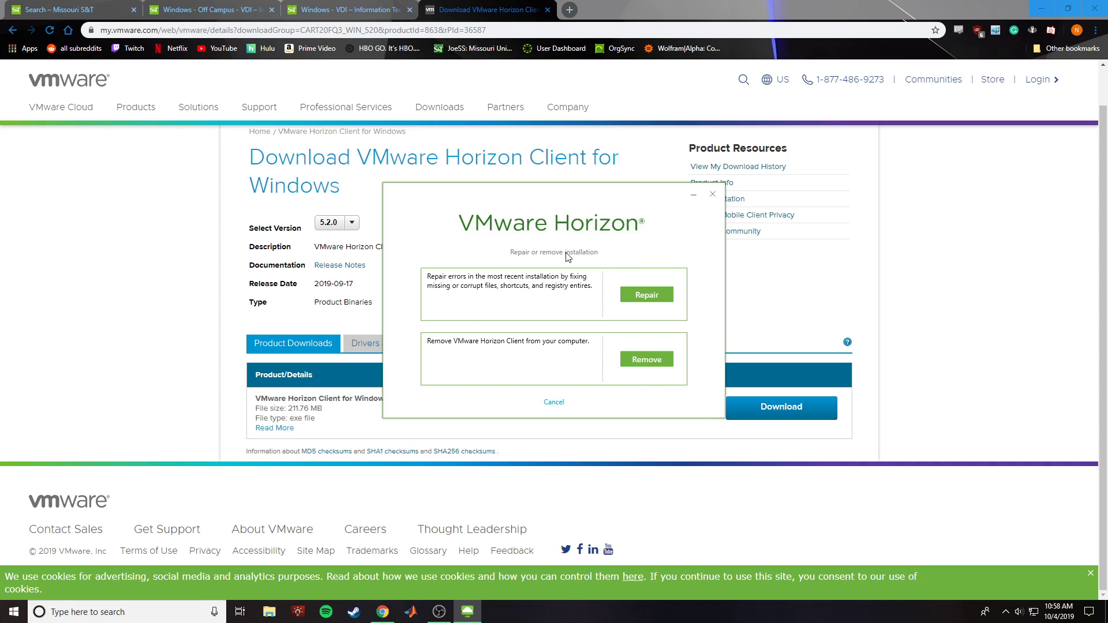
pyautogui.click(713, 195)
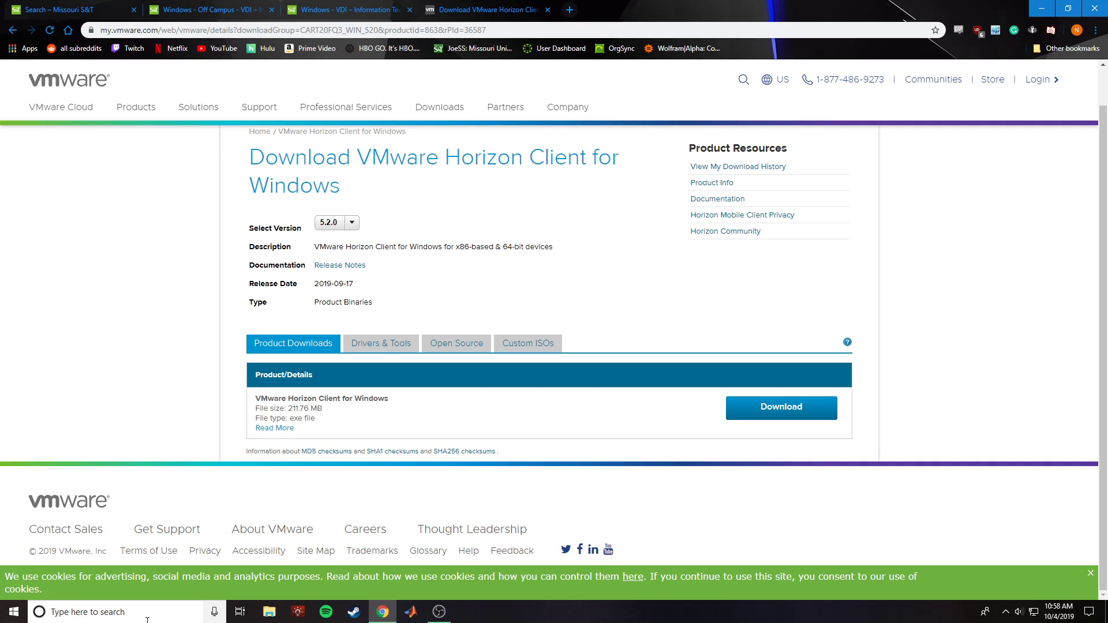
# Launch VMware Horizon Client via 'vm', delete the saved view.mst.edu server, and choose Add Server
pyautogui.click(116, 612)
pyautogui.write('vm')
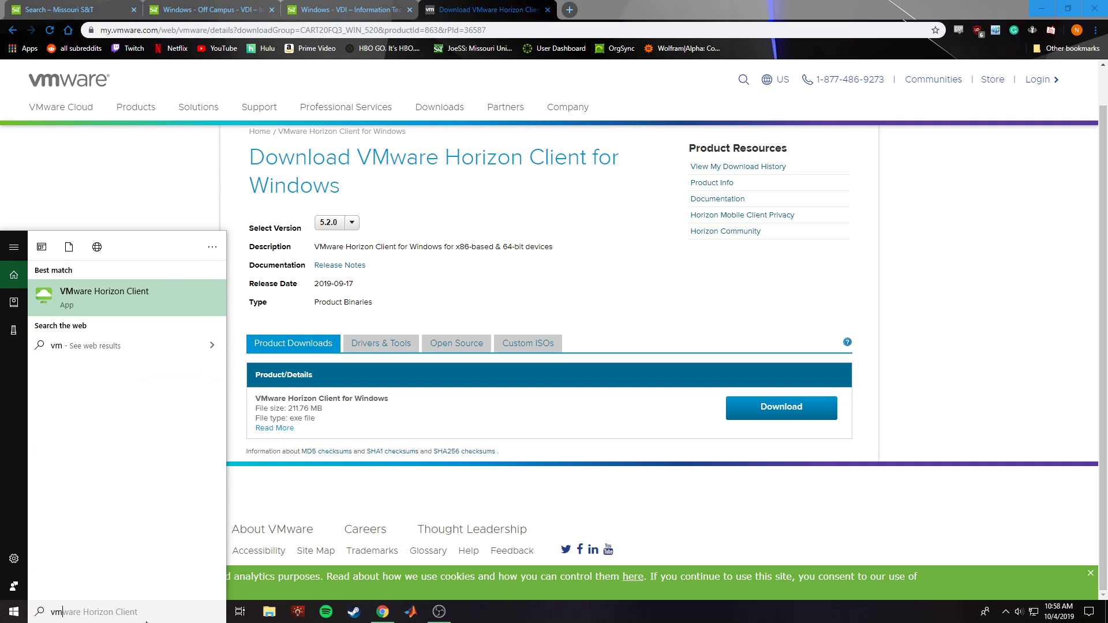
pyautogui.click(152, 294)
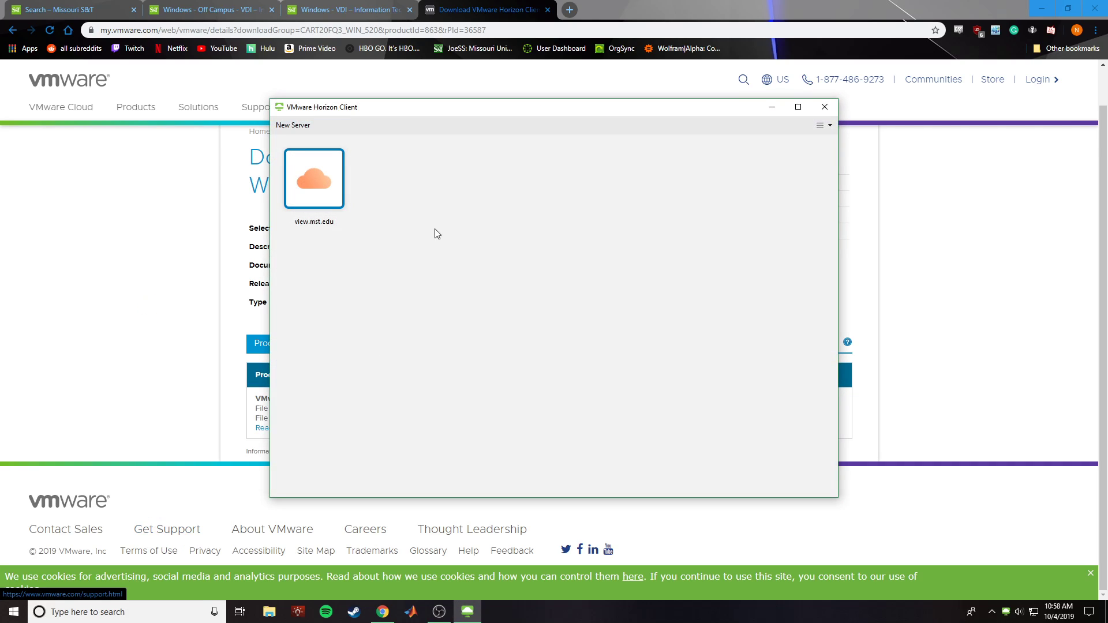
pyautogui.rightClick(317, 171)
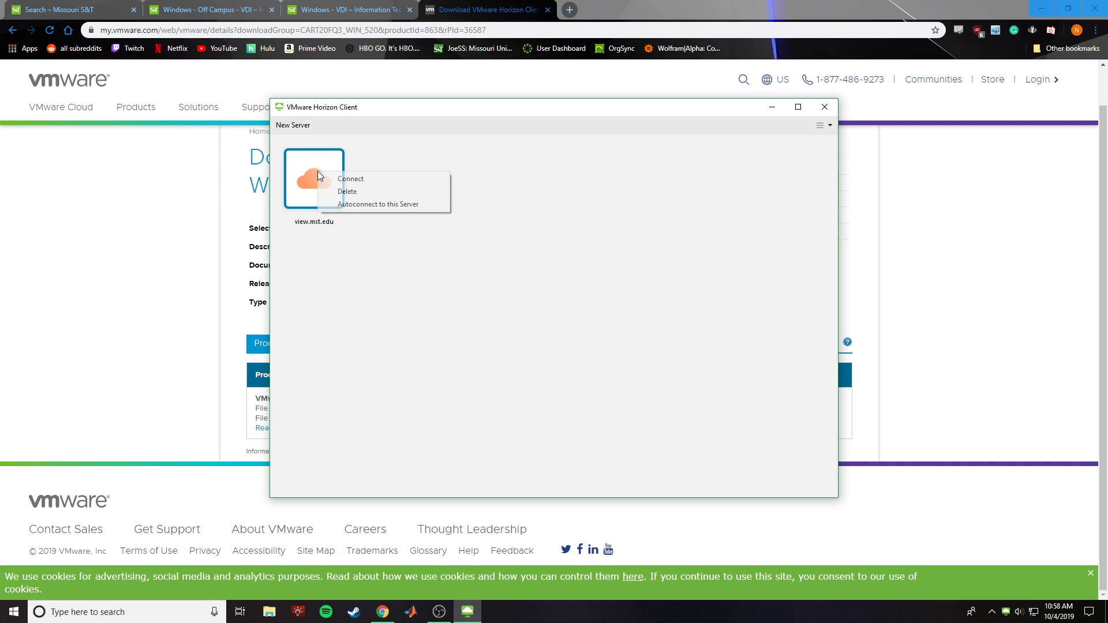
pyautogui.click(348, 191)
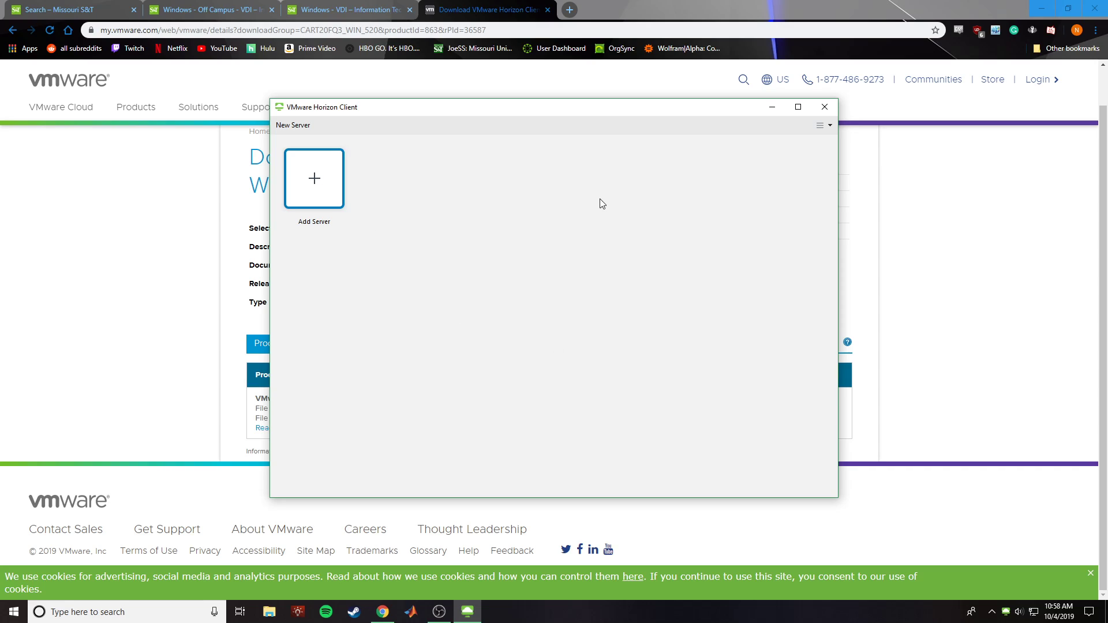
pyautogui.click(315, 186)
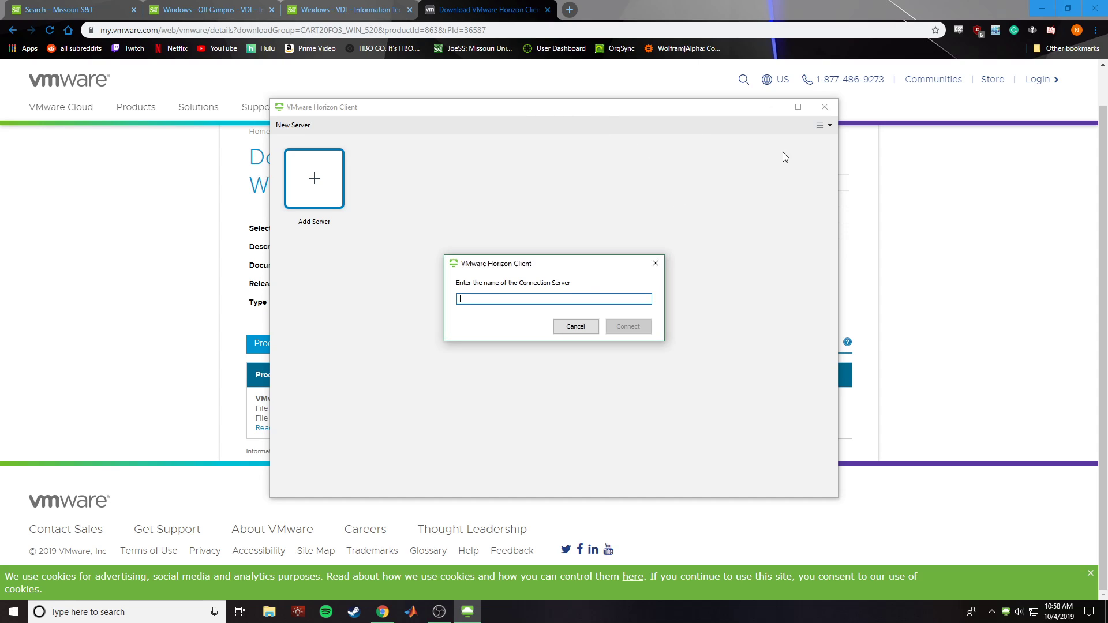
# Scroll the it.mst.edu install page to the Configure the Client steps, then return to Horizon Client
pyautogui.click(350, 9)
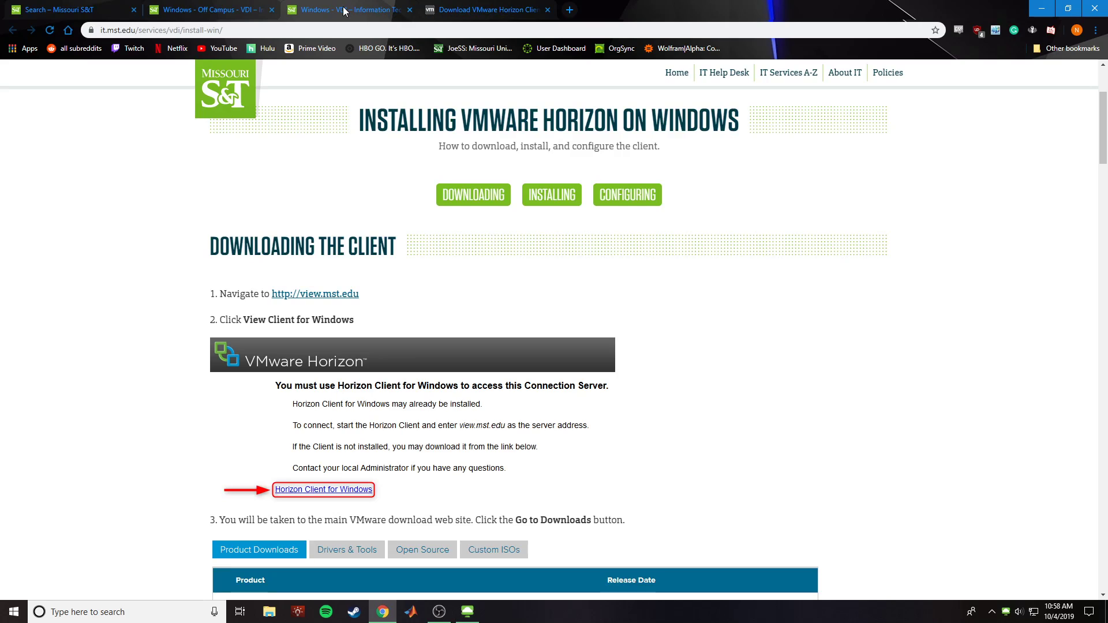
pyautogui.scroll(-13, 368, 337)
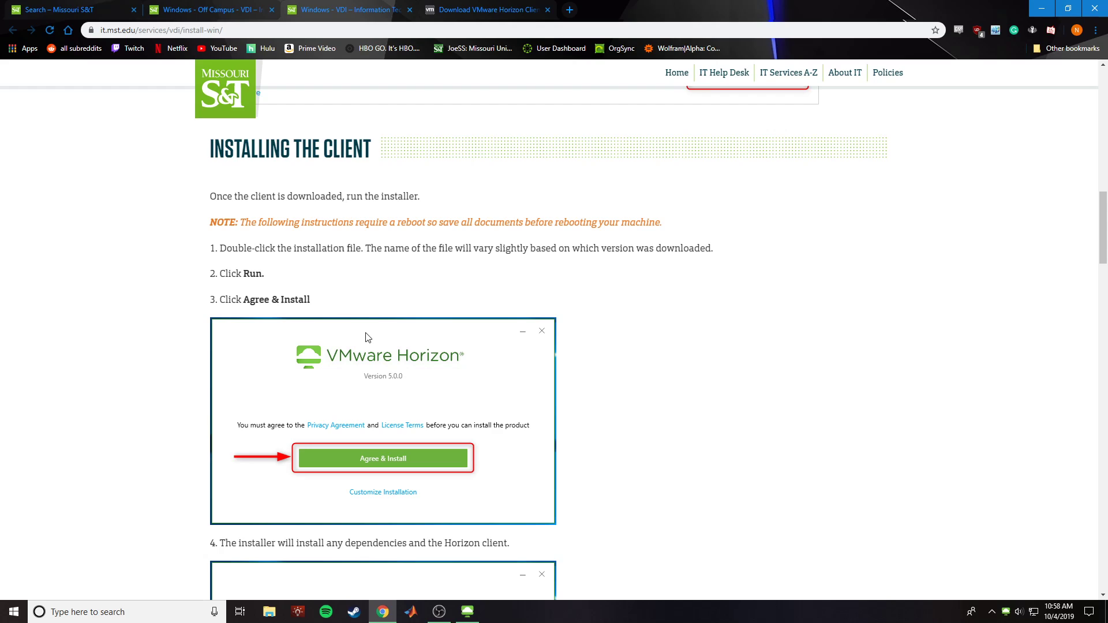
pyautogui.scroll(-19, 368, 337)
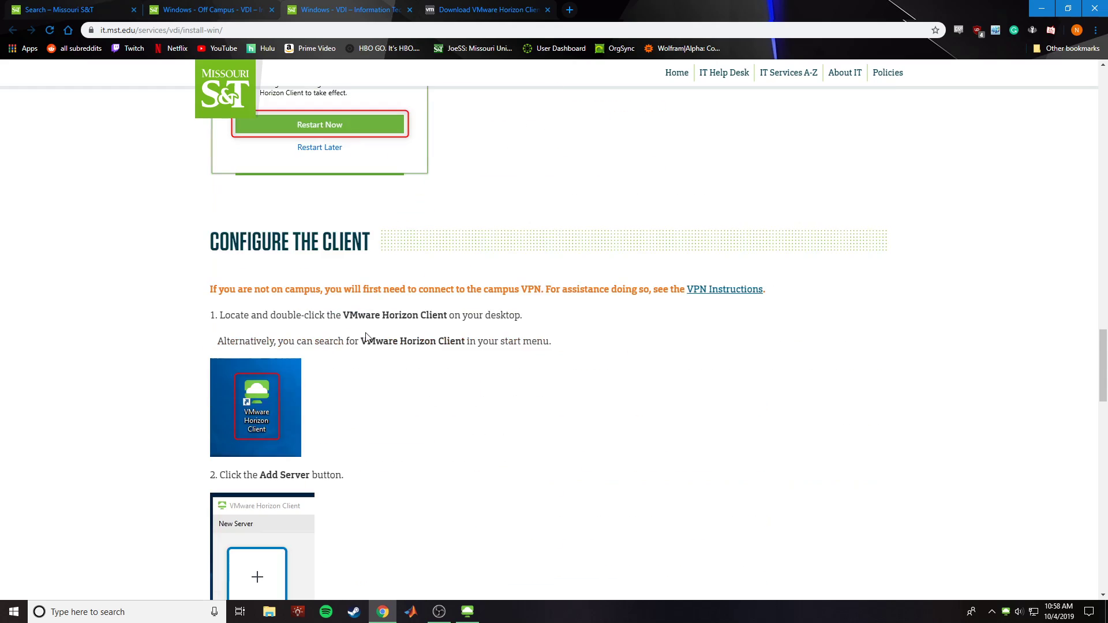
pyautogui.scroll(-3, 665, 364)
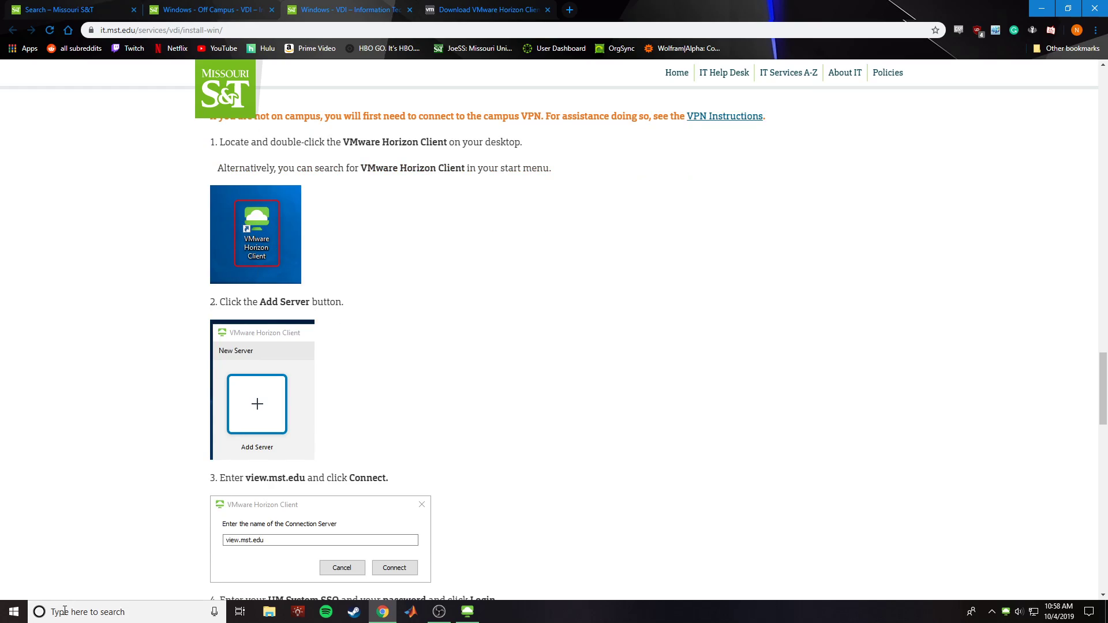
pyautogui.scroll(-2, 307, 333)
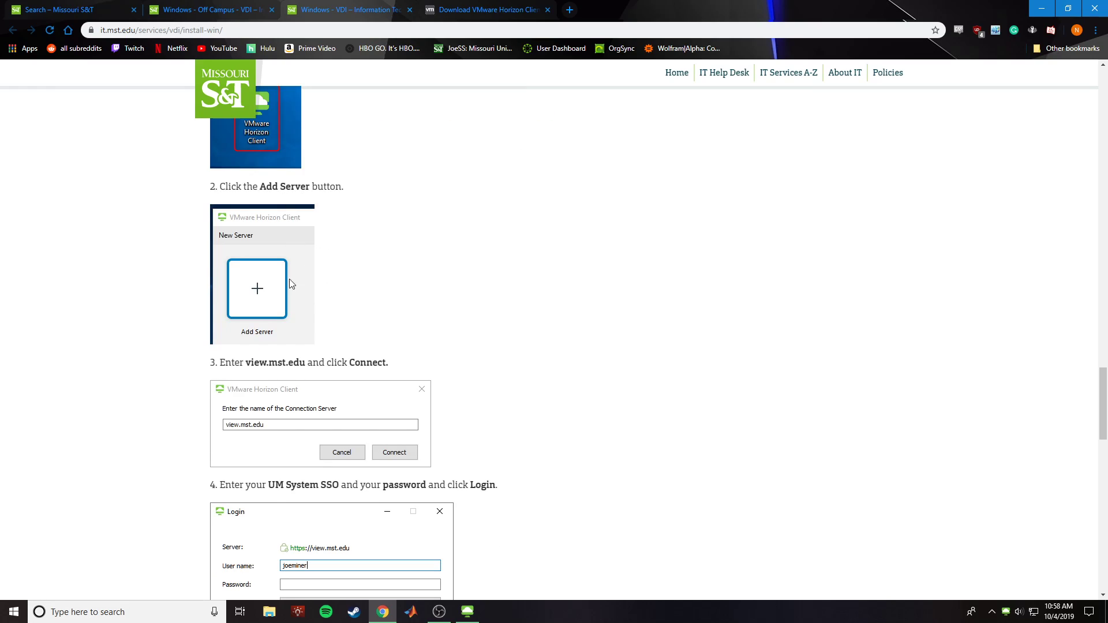
pyautogui.scroll(-1, 417, 363)
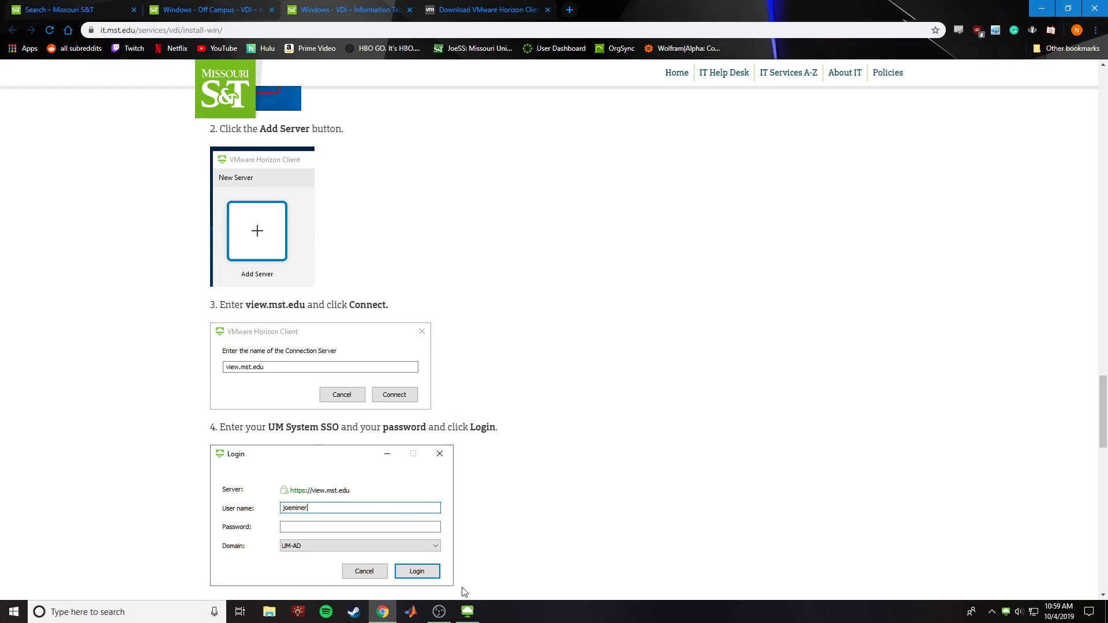
pyautogui.click(468, 611)
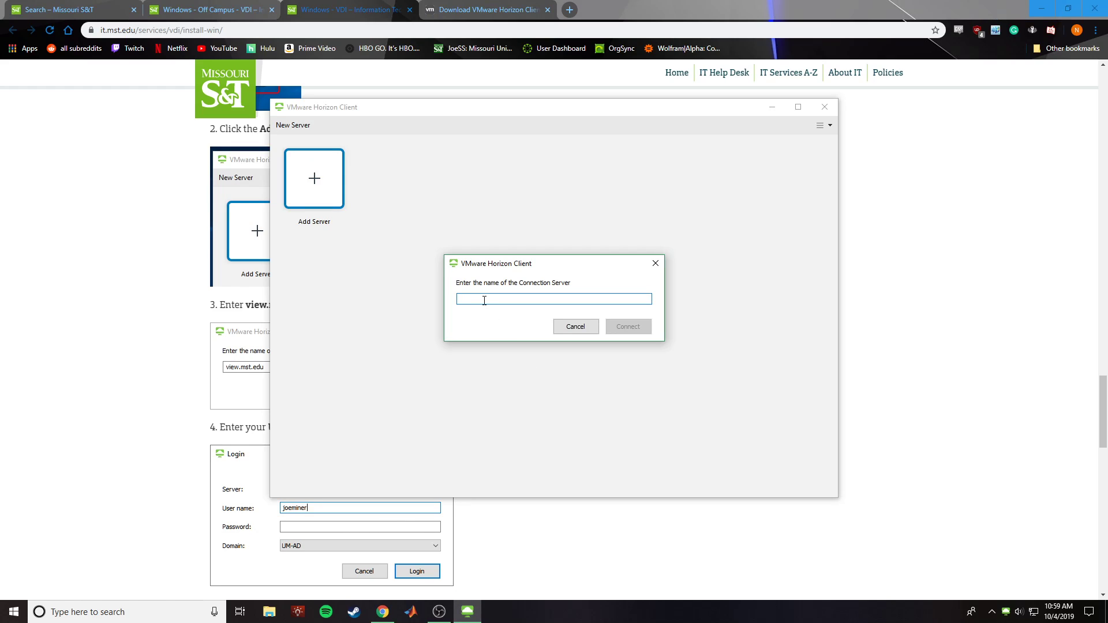
# Connect to view.mst.edu and log in with the user's credentials on the UM-AD domain
pyautogui.write('view.mst.edu')
pyautogui.click(652, 327)
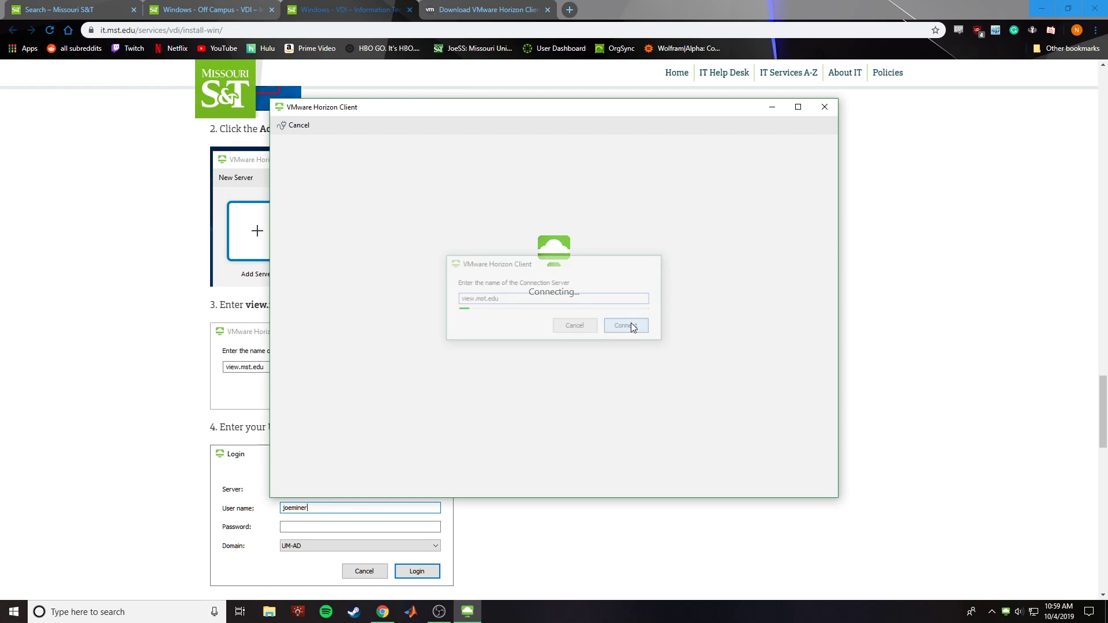
pyautogui.click(532, 288)
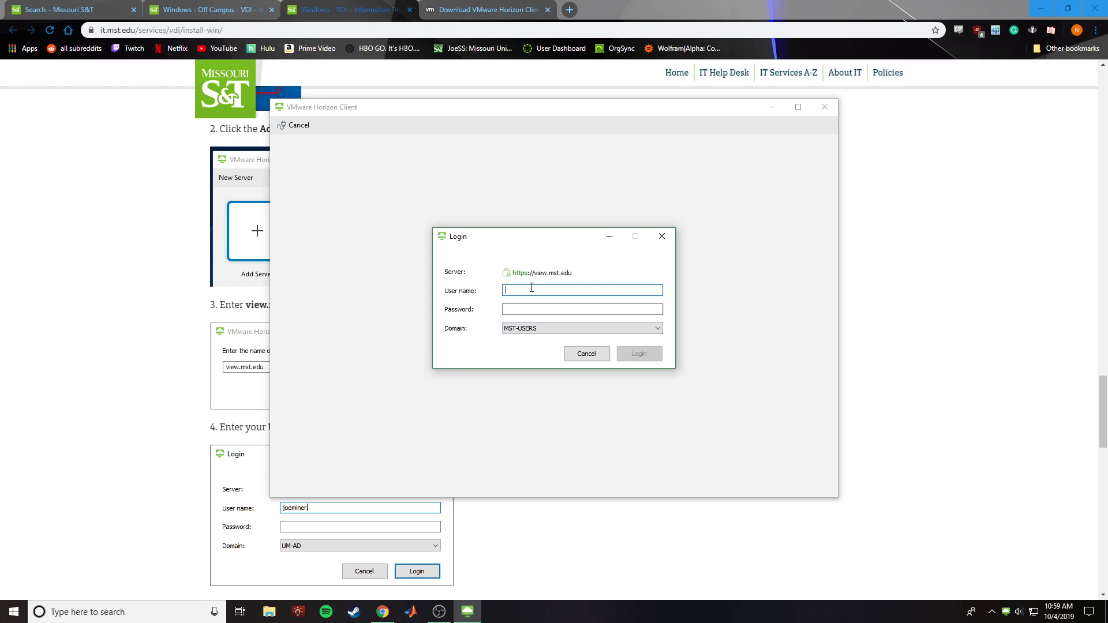
pyautogui.write('njcnr4')
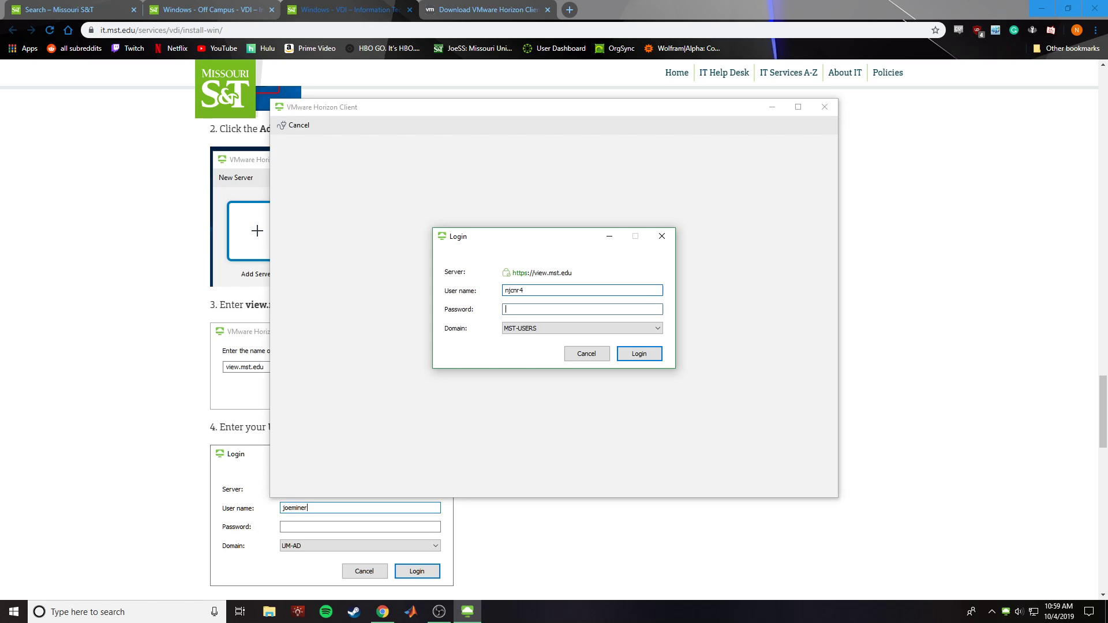
pyautogui.write('*******')
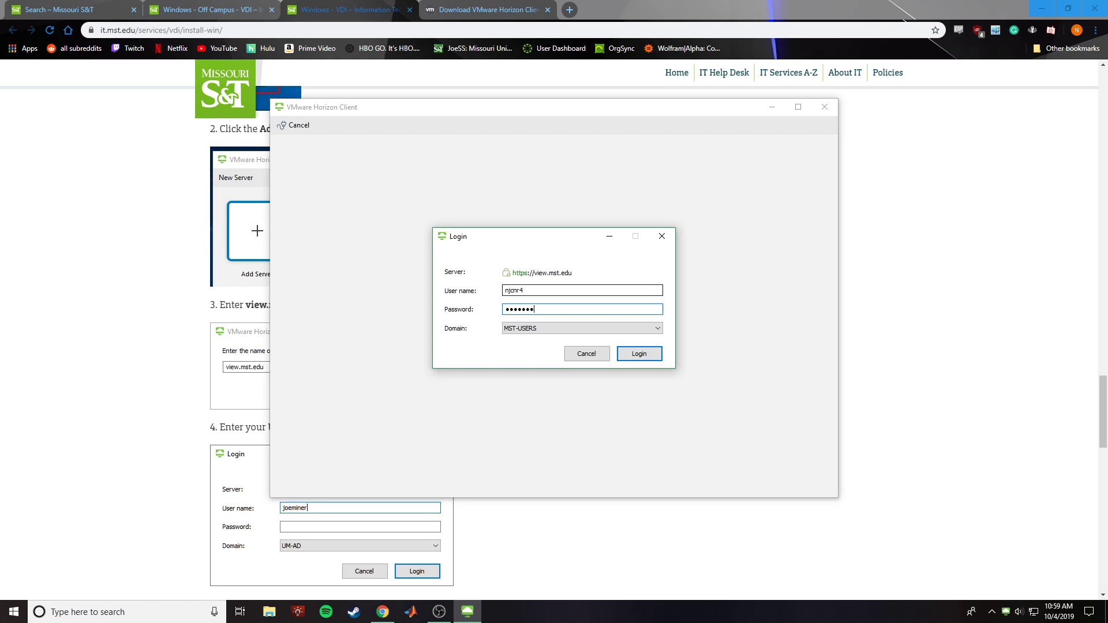
pyautogui.click(559, 327)
pyautogui.click(536, 363)
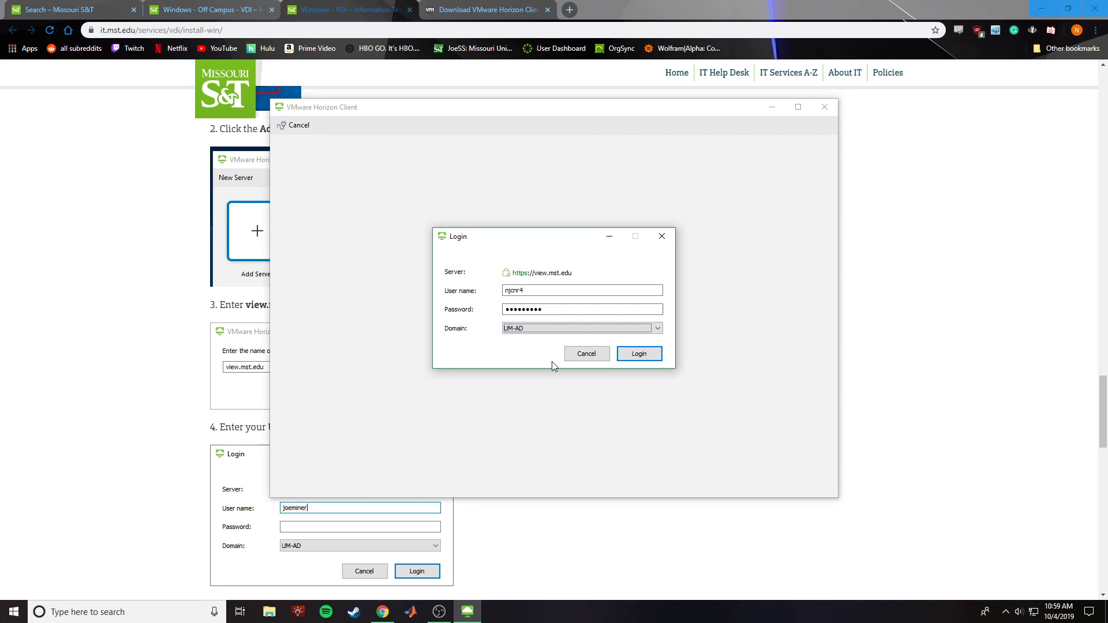
pyautogui.click(639, 354)
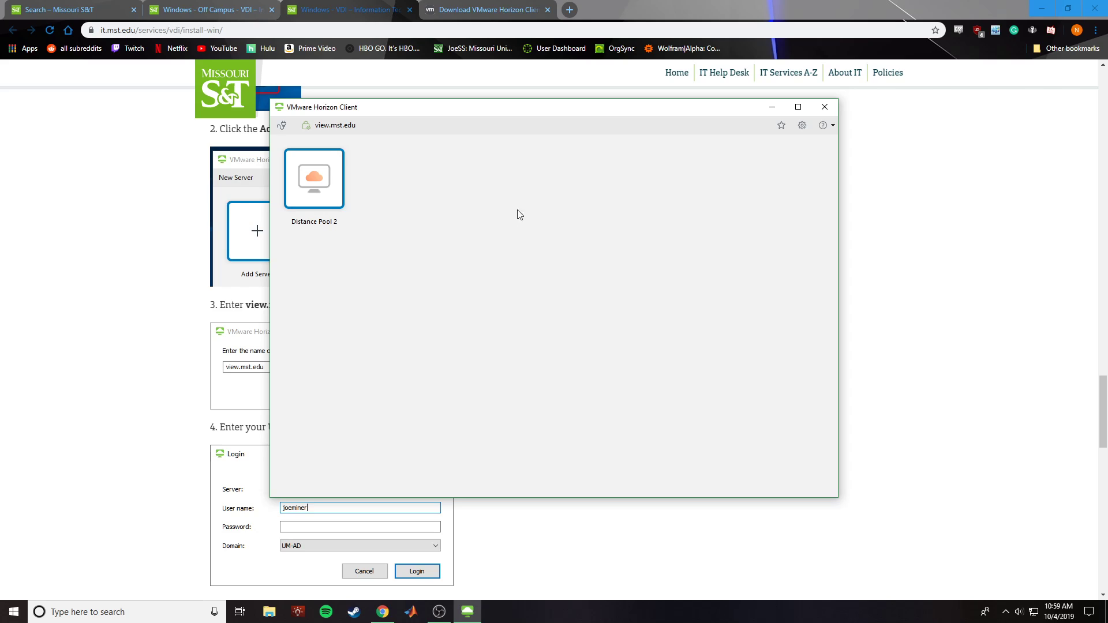
pyautogui.moveTo(467, 109); pyautogui.dragTo(589, 95)
pyautogui.scroll(-6, 255, 272)
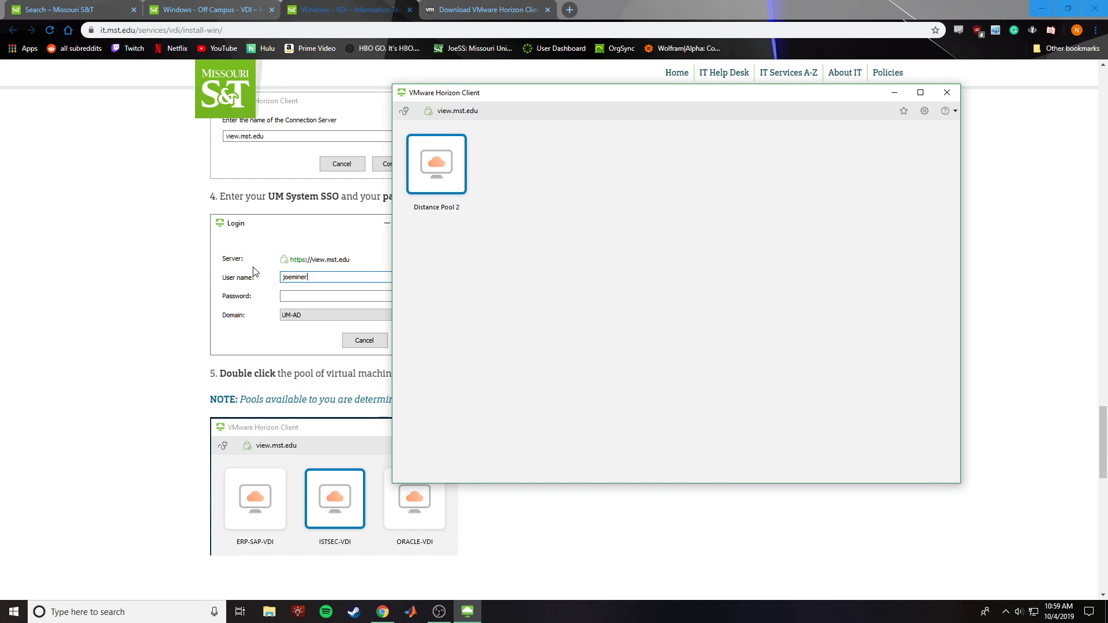
# Close the VDI instructions, VMware download and off-campus VDI tabs, then the Chrome window
pyautogui.click(409, 10)
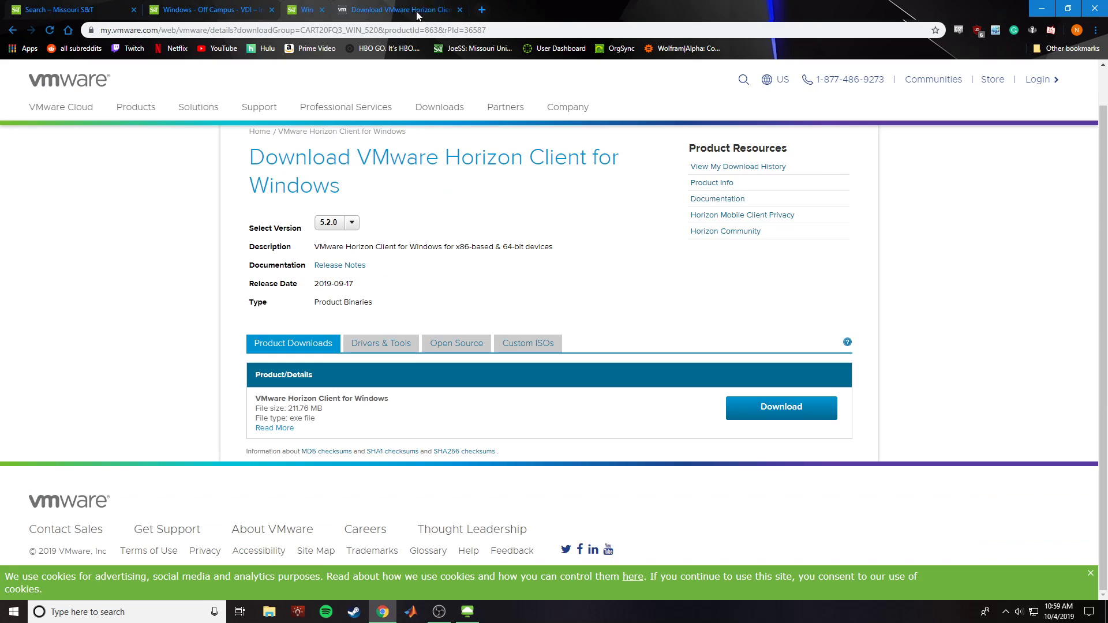
pyautogui.click(409, 9)
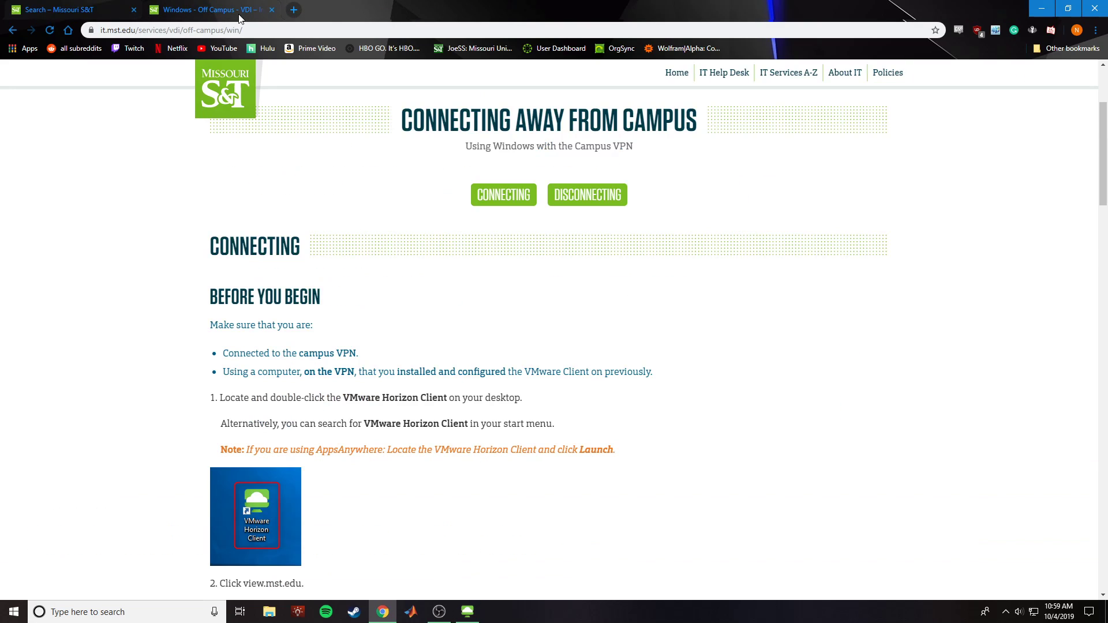
pyautogui.scroll(-4, 374, 292)
pyautogui.click(271, 10)
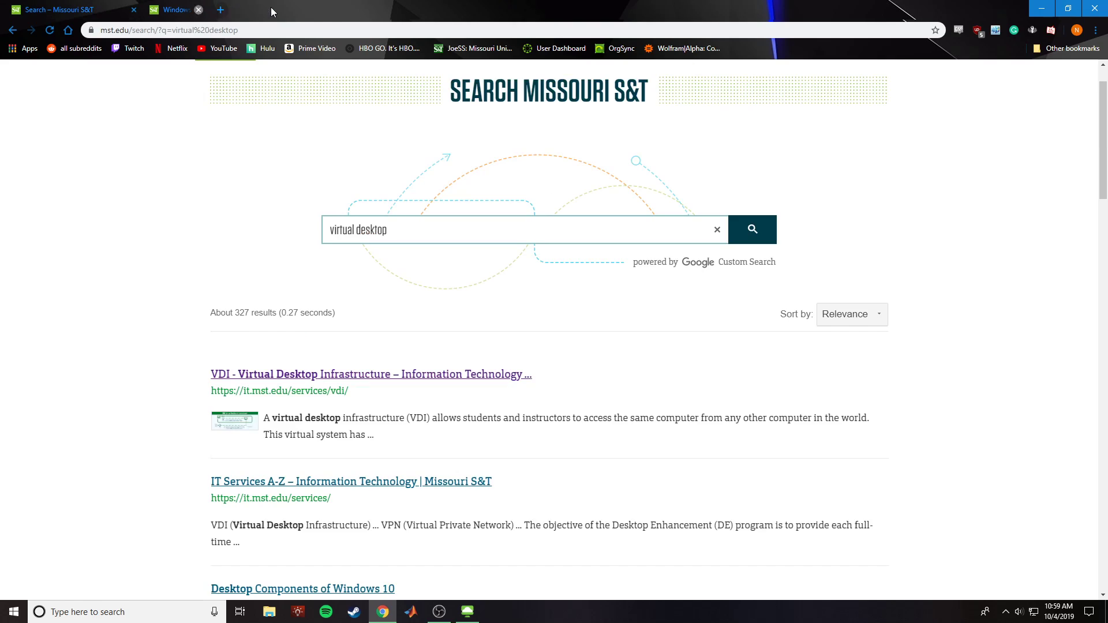
pyautogui.click(1091, 12)
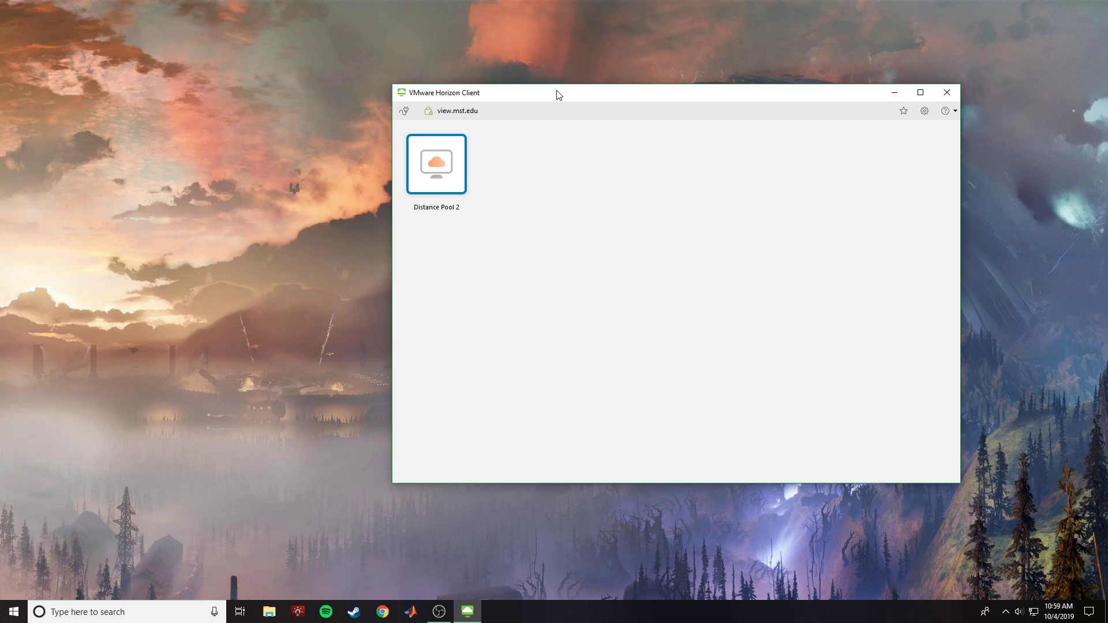
# Launch Distance Pool 2, switching between windowed and full screen while the remote Windows loads
pyautogui.moveTo(559, 95); pyautogui.dragTo(434, 74)
pyautogui.doubleClick(320, 145)
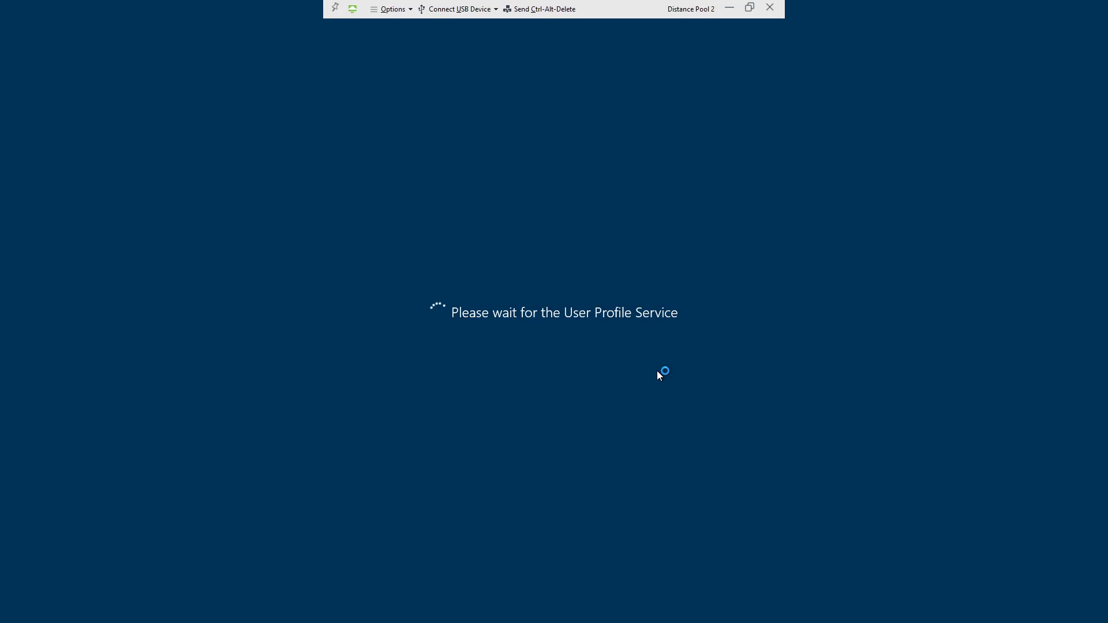
pyautogui.click(749, 7)
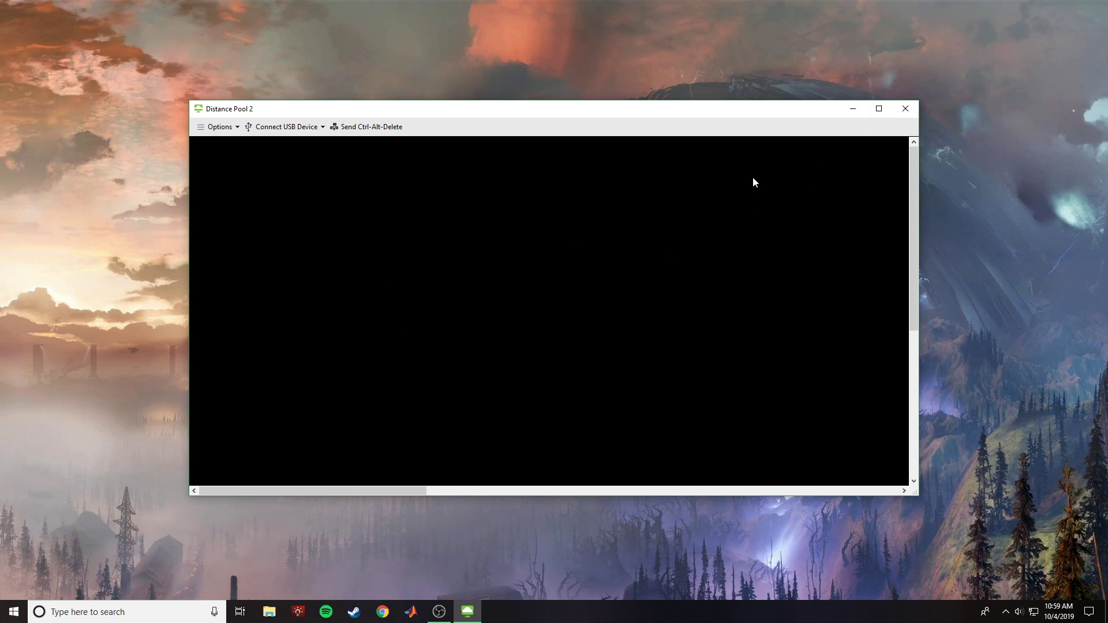
pyautogui.click(879, 108)
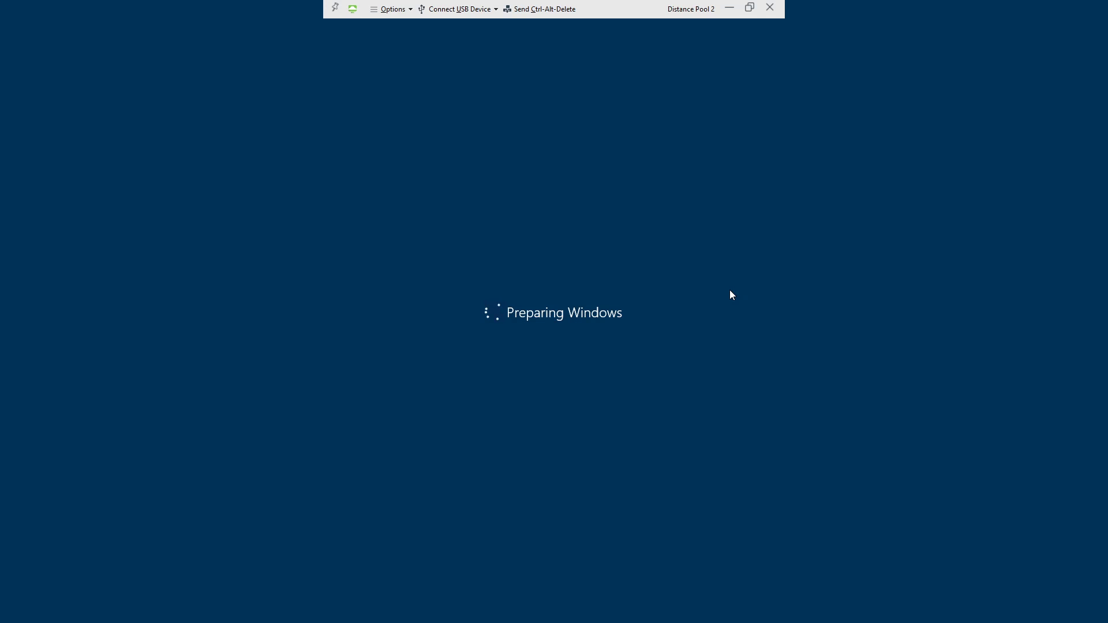
pyautogui.click(745, 11)
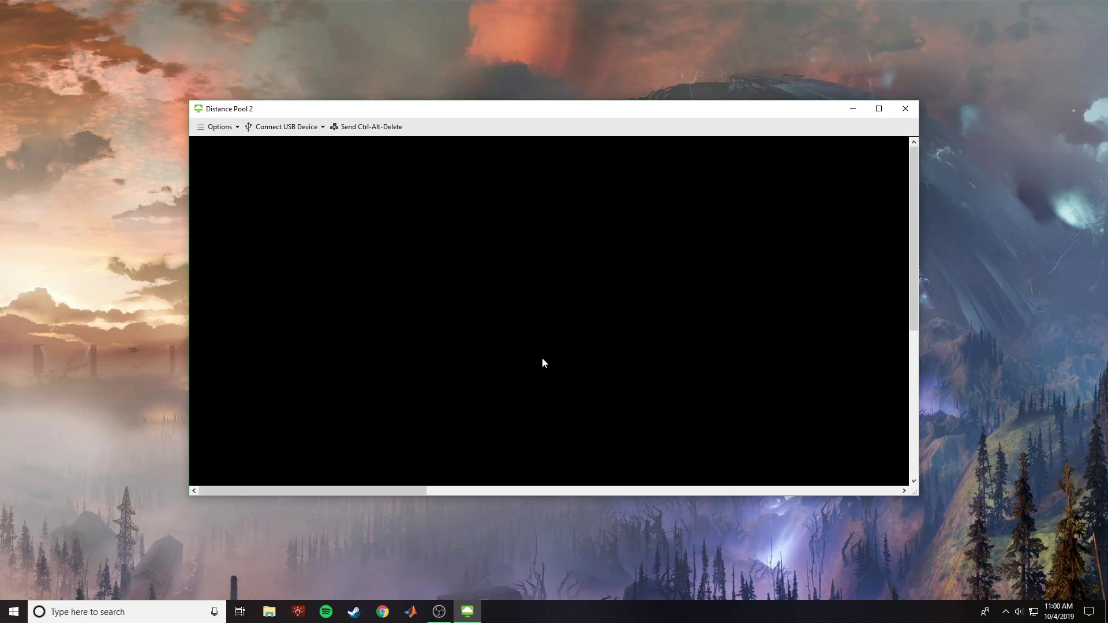
pyautogui.click(872, 110)
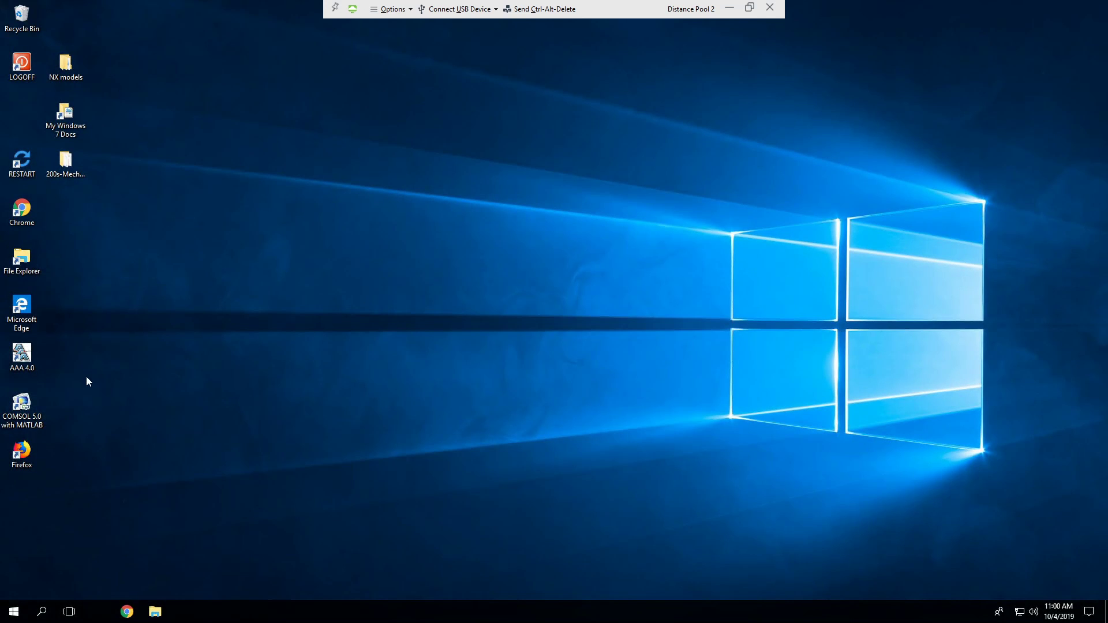
# Restore the session window, move and enlarge it to nearly full screen, and launch AAA 4.0
pyautogui.click(749, 7)
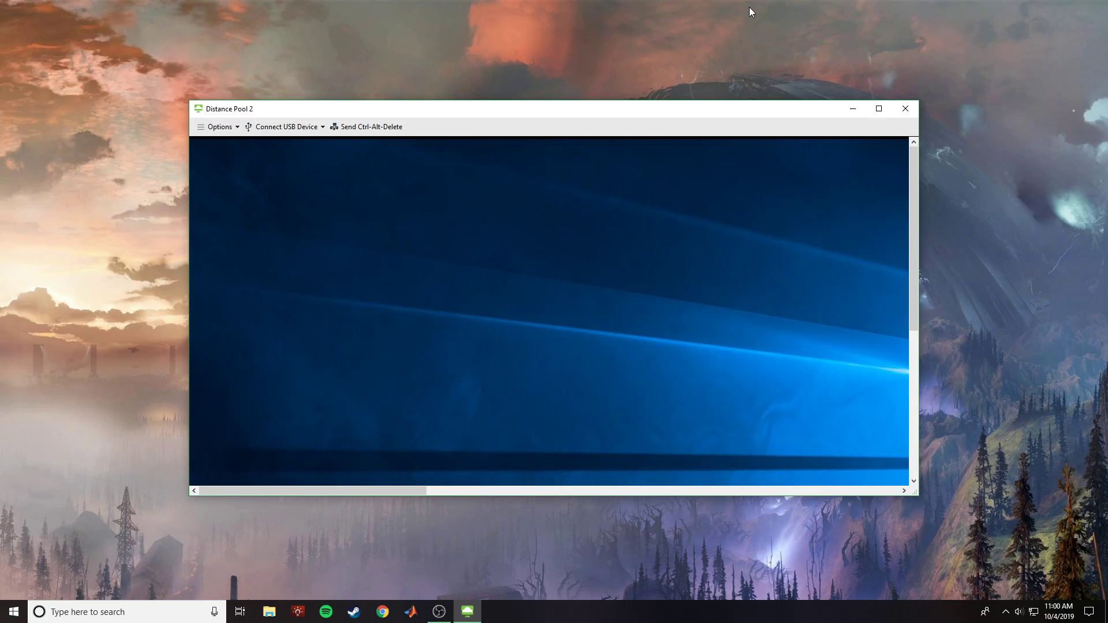
pyautogui.moveTo(568, 113); pyautogui.dragTo(380, 14)
pyautogui.moveTo(727, 390); pyautogui.dragTo(1104, 602)
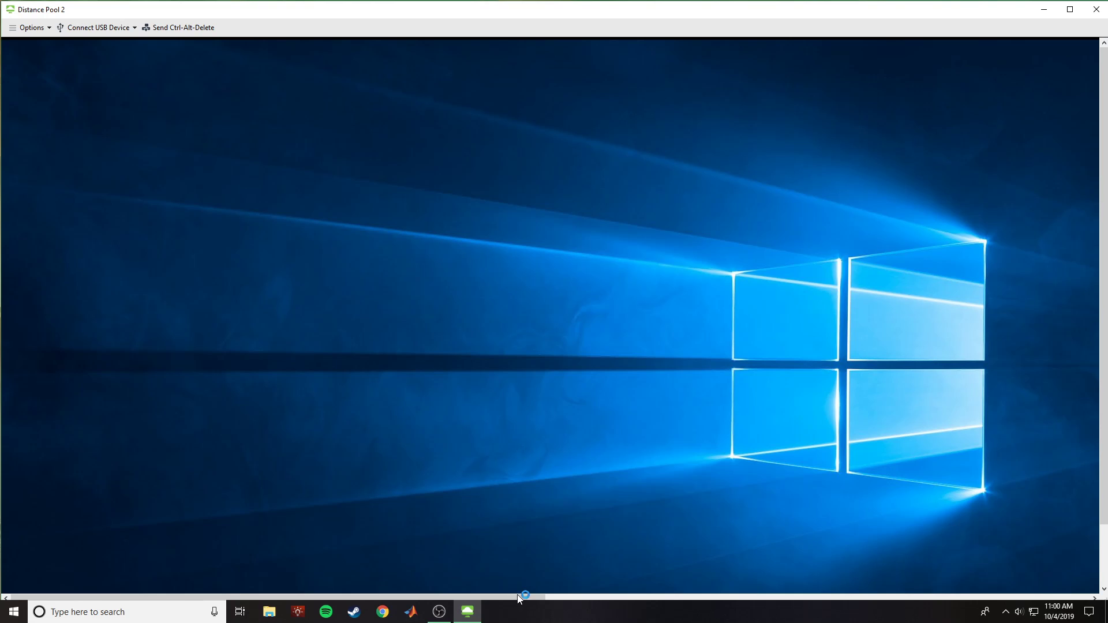
pyautogui.moveTo(520, 597); pyautogui.dragTo(1064, 562)
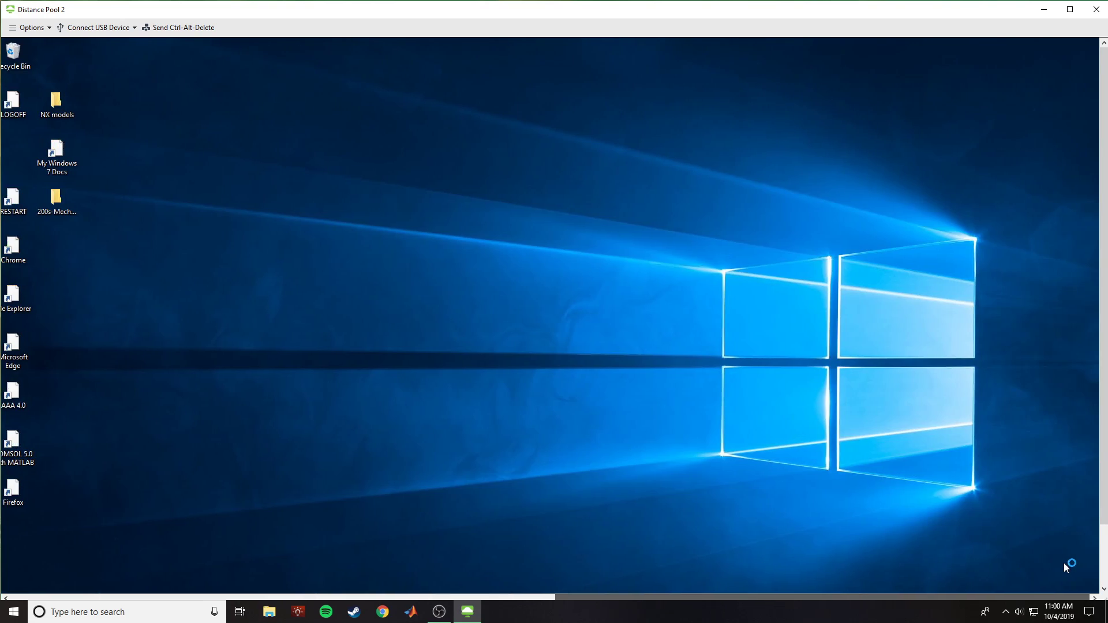
pyautogui.doubleClick(15, 392)
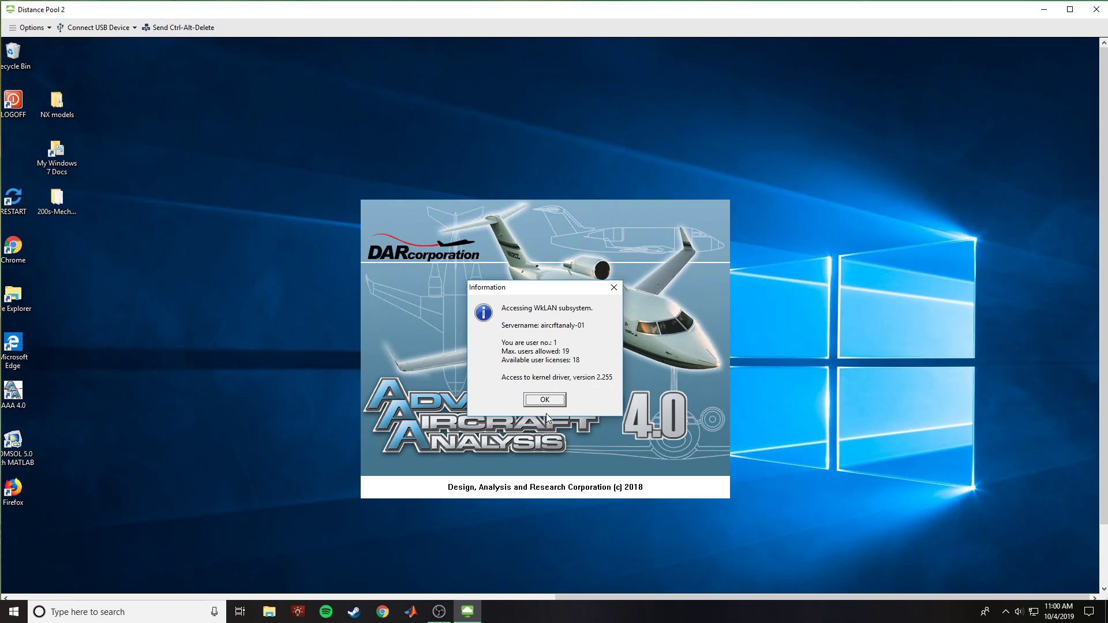
# Dismiss the WkLAN licence notice and the Tip of the Day dialog with OK
pyautogui.click(545, 400)
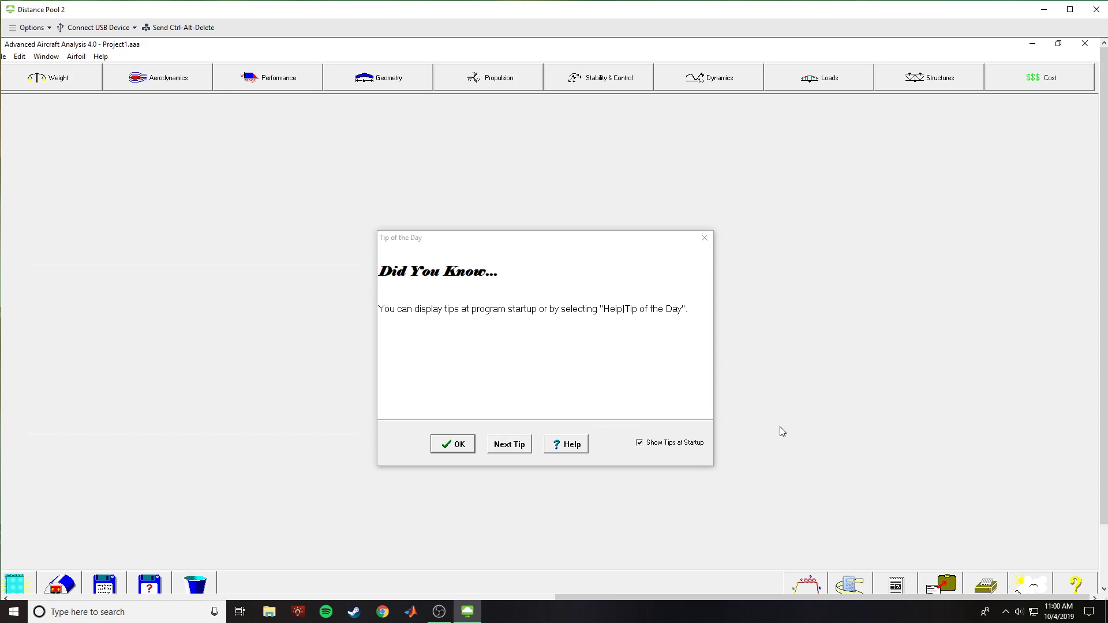
pyautogui.click(447, 446)
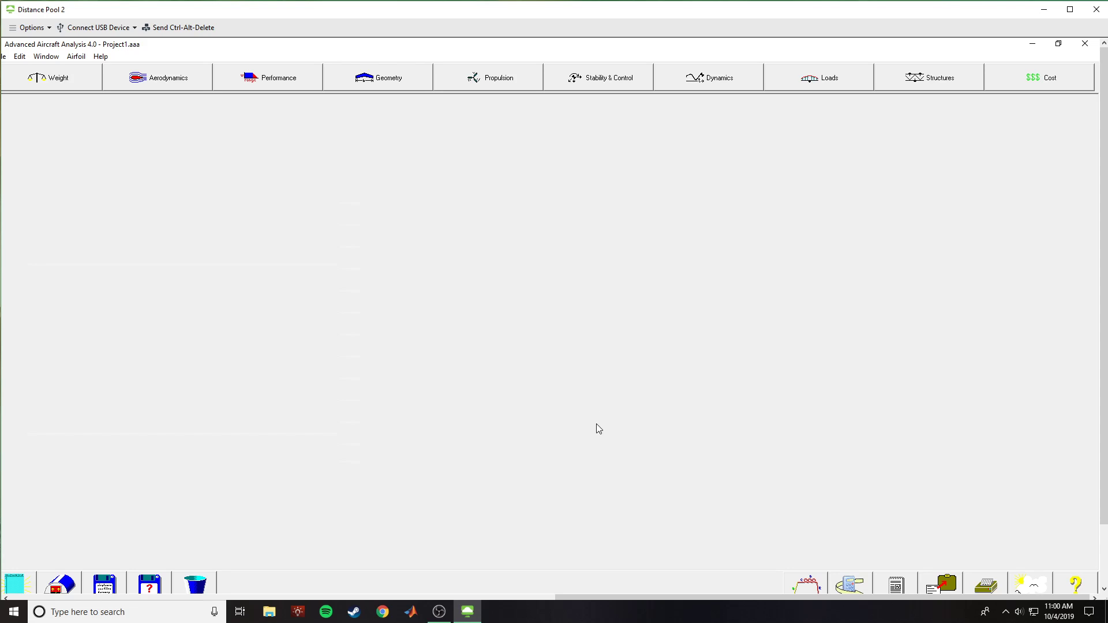
pyautogui.moveTo(440, 612)
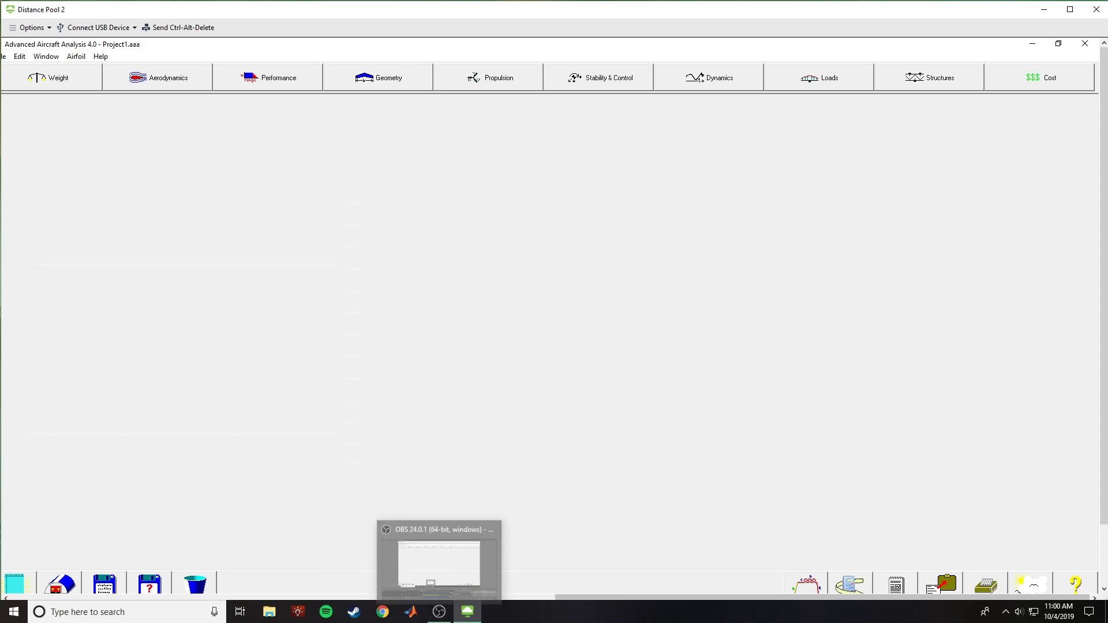